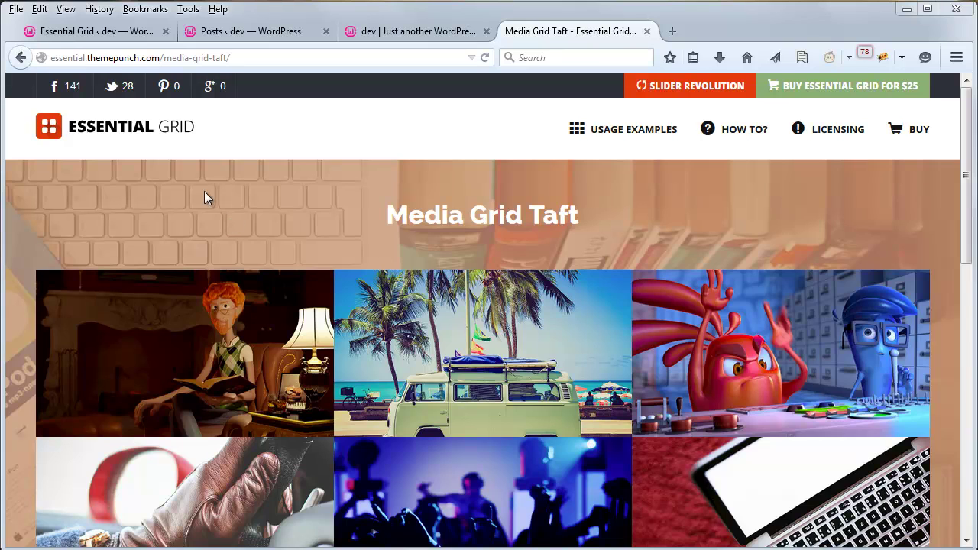
# - Open the Taft video grid example from the demo site's Usage Examples menu
pyautogui.moveTo(110, 374)
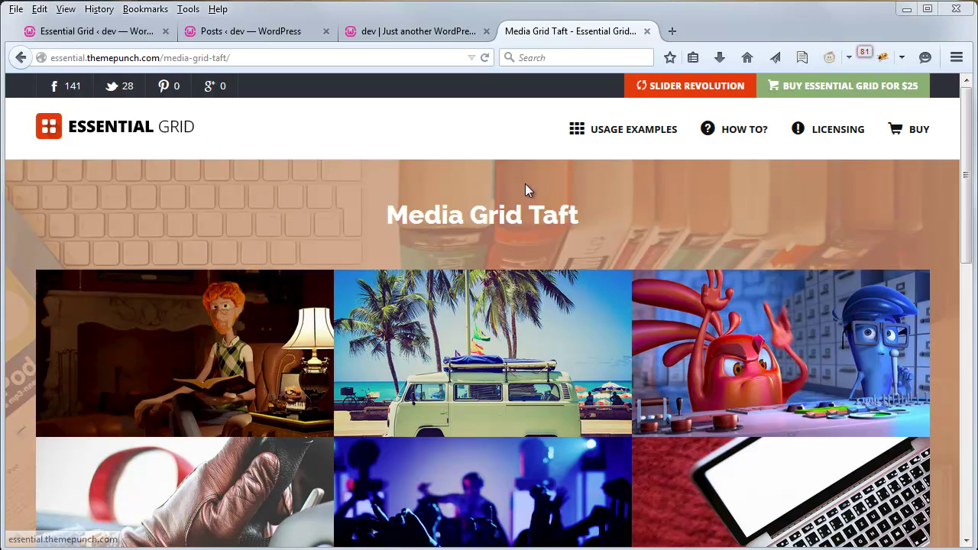
pyautogui.moveTo(644, 135)
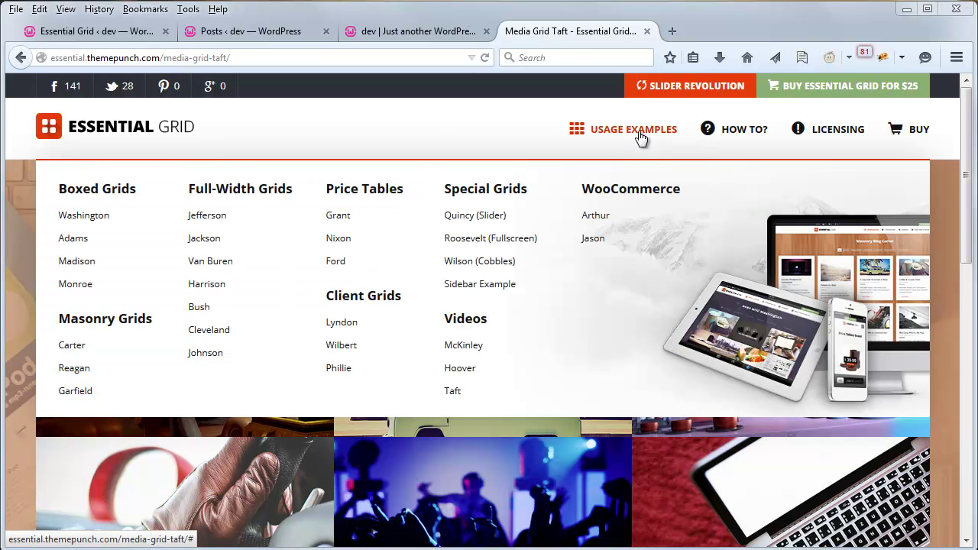
pyautogui.click(453, 392)
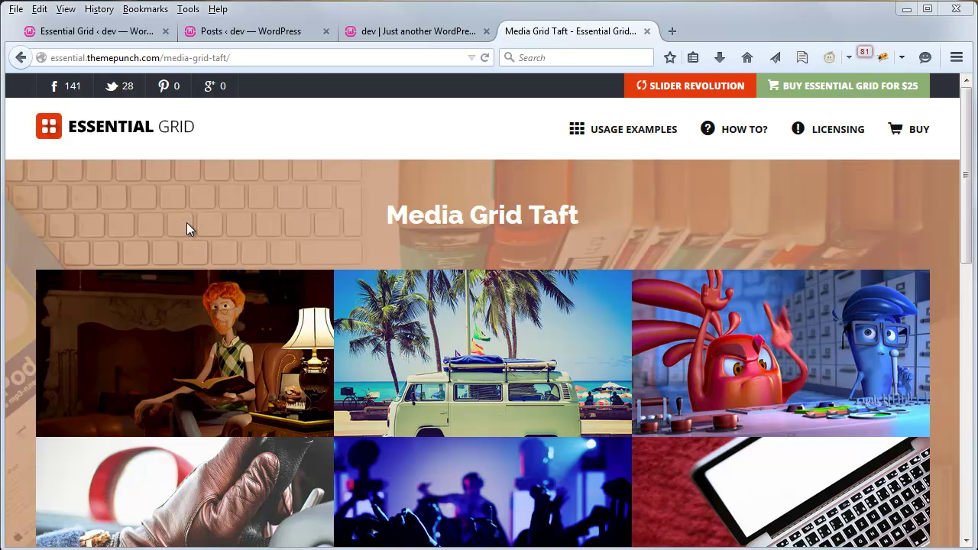
# - Play the first Taft tile's video inline, then return to the Essential Grid overview tab
pyautogui.moveTo(189, 325)
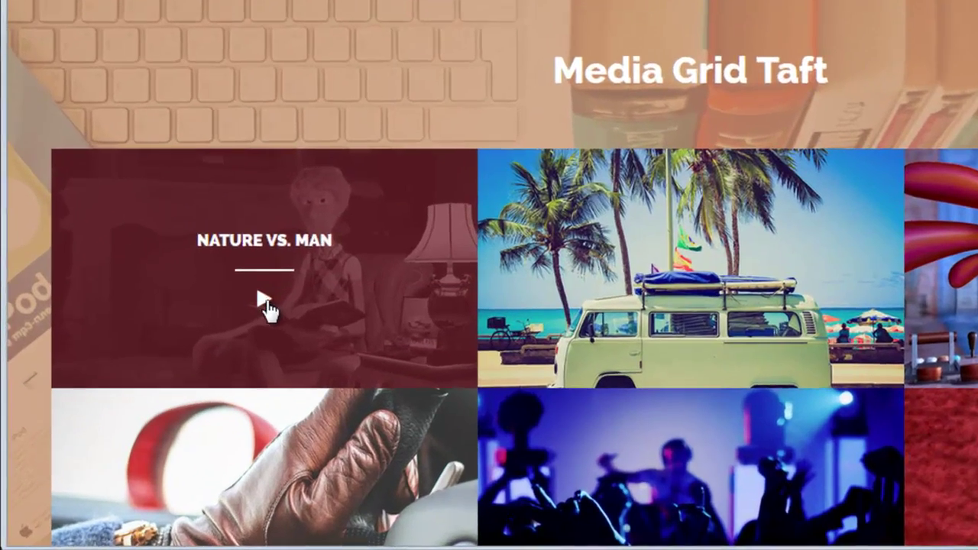
pyautogui.click(263, 301)
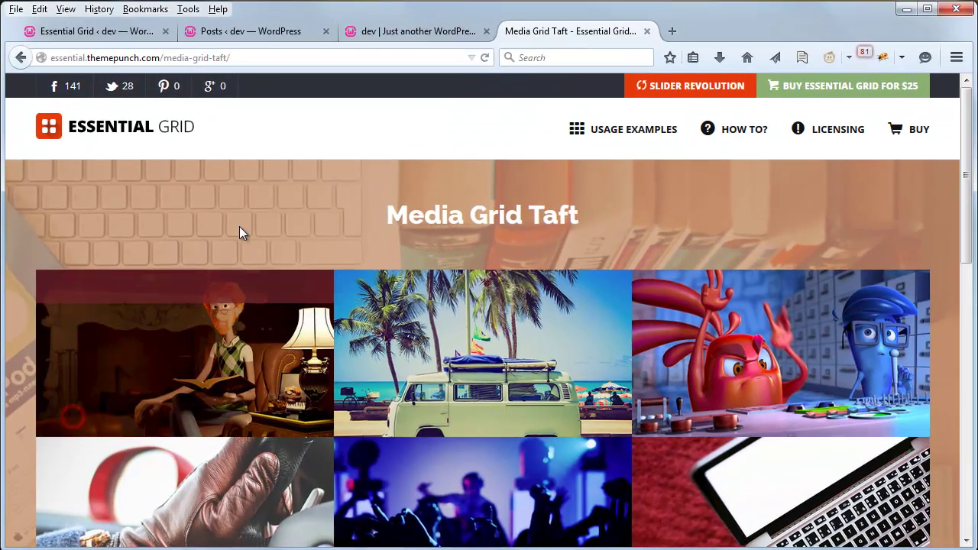
pyautogui.click(76, 32)
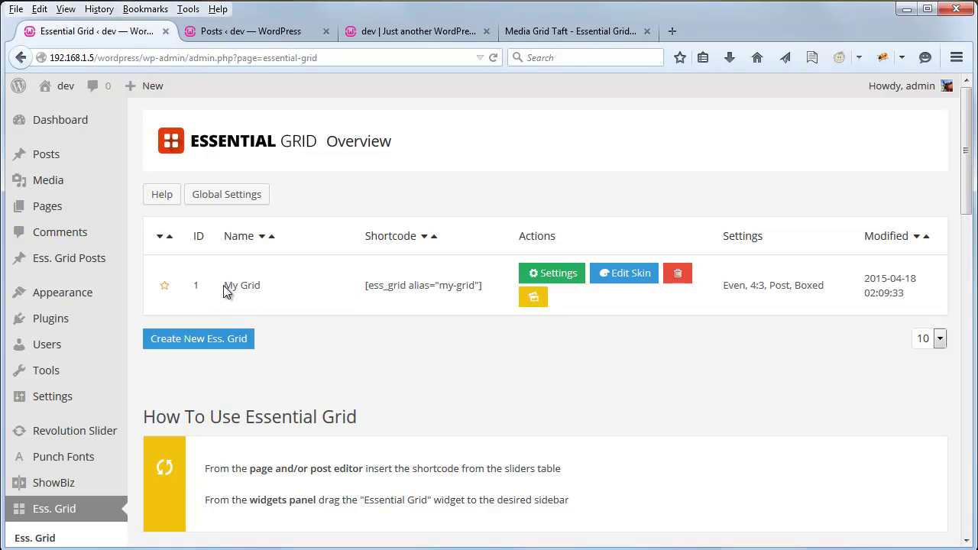
# - Reload the My Essential Grid front-end page and reveal category labels like NATURE on its six tiles
pyautogui.click(262, 285)
pyautogui.click(403, 32)
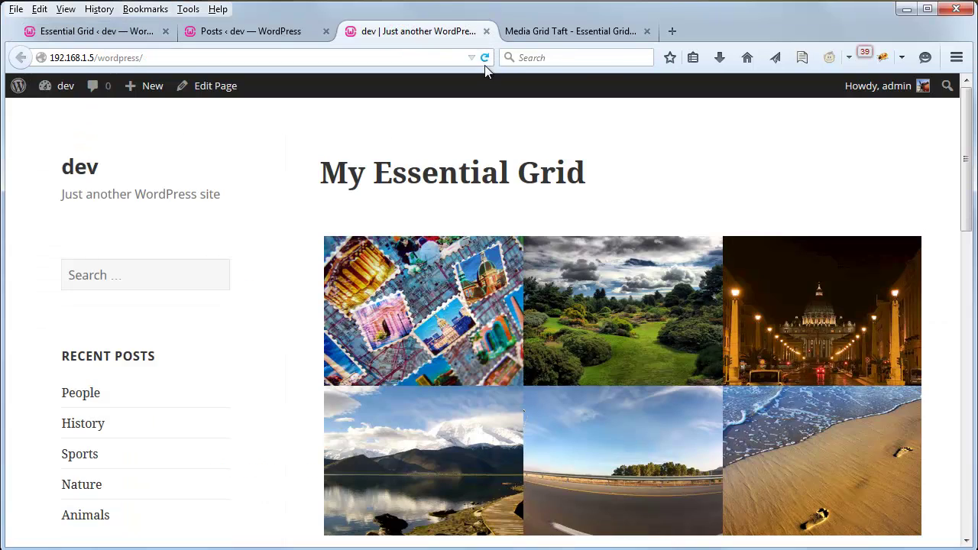
pyautogui.click(485, 59)
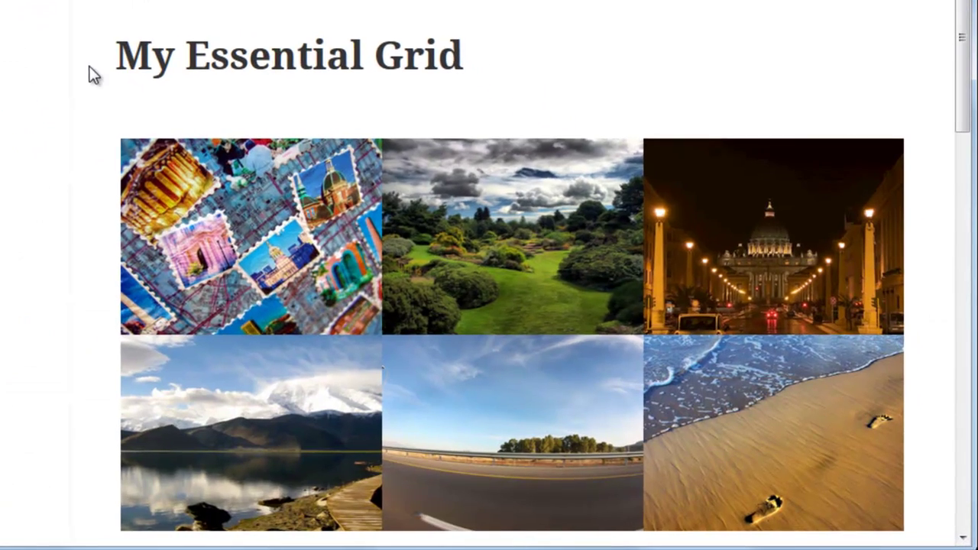
pyautogui.moveTo(222, 219)
pyautogui.moveTo(448, 207)
pyautogui.moveTo(739, 428)
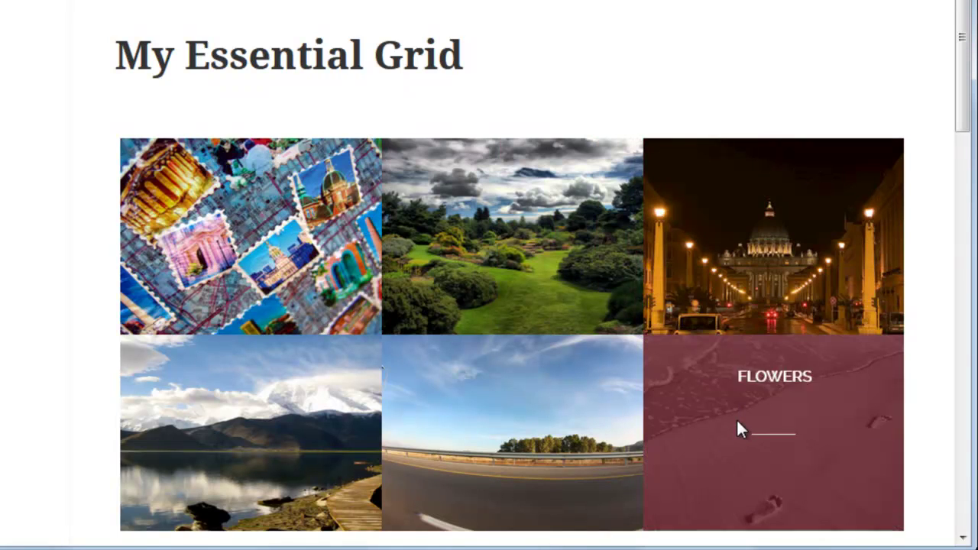
pyautogui.moveTo(274, 432)
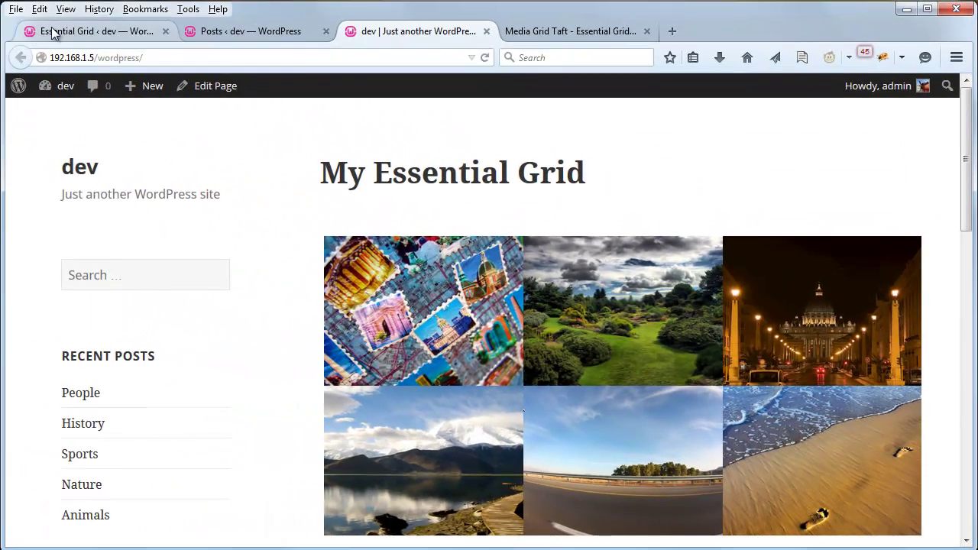
# - Scroll through My Grid's Source settings for post categories and media source order, then go to Posts
pyautogui.click(54, 32)
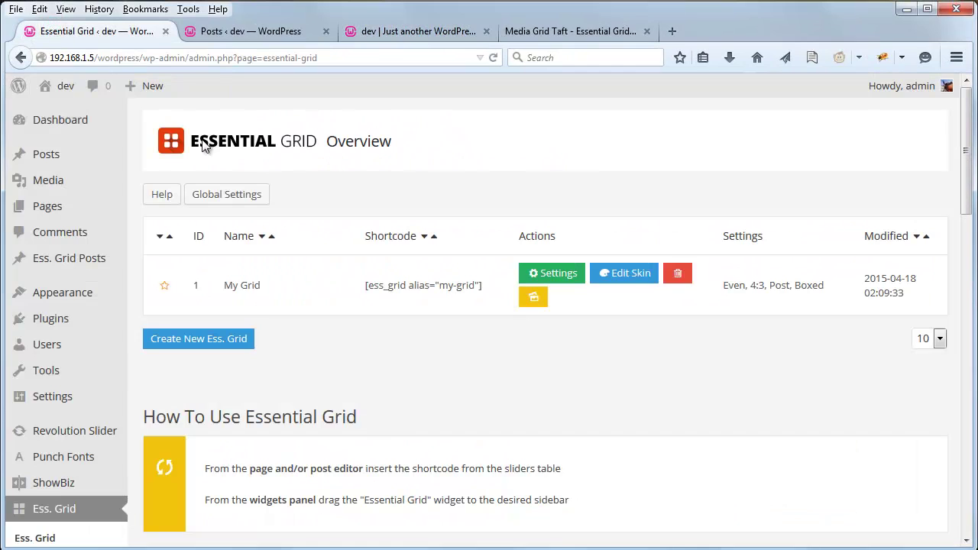
pyautogui.click(539, 275)
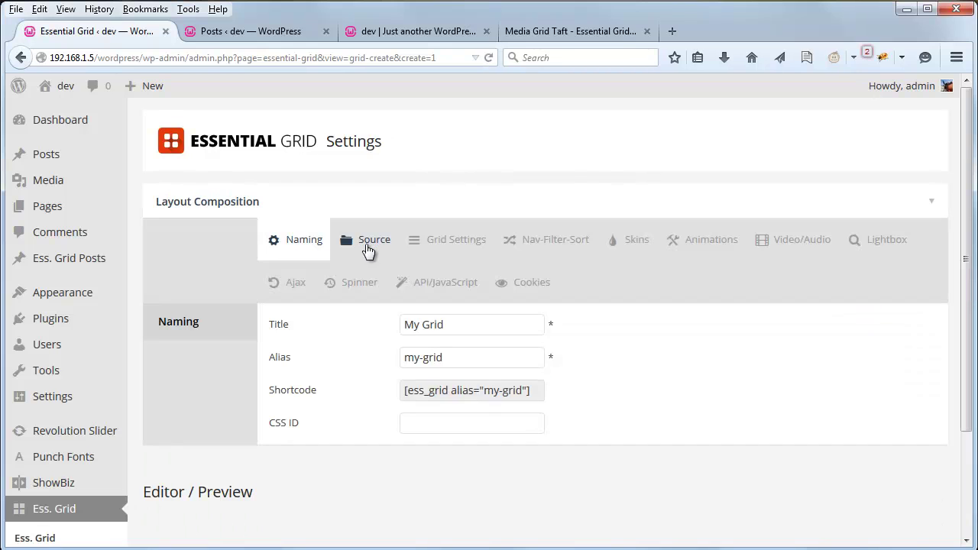
pyautogui.click(367, 243)
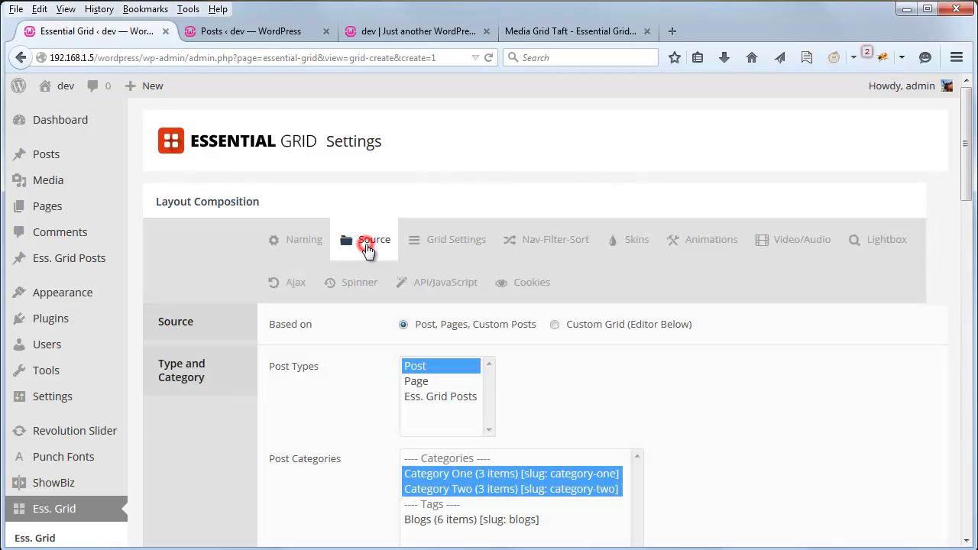
pyautogui.scroll(-1, 451, 173)
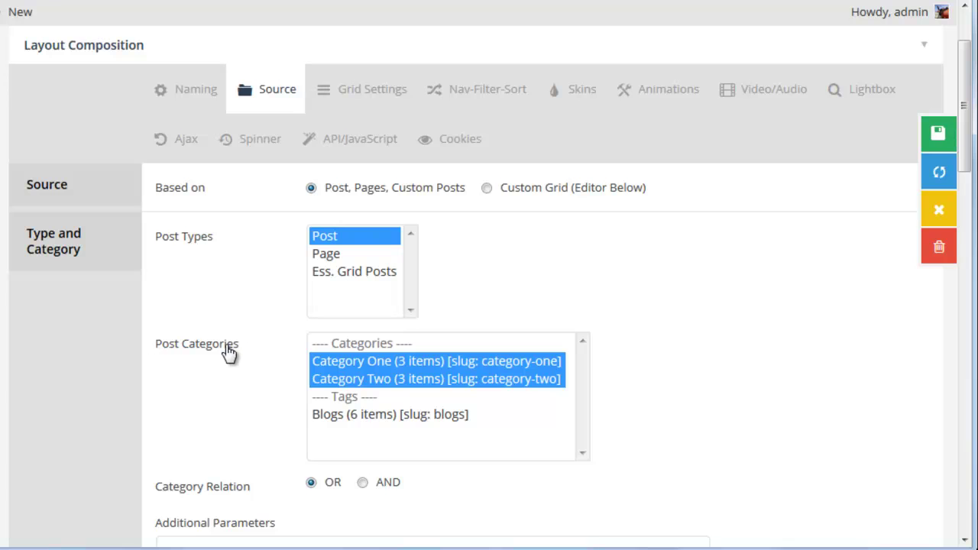
pyautogui.scroll(-4, 741, 303)
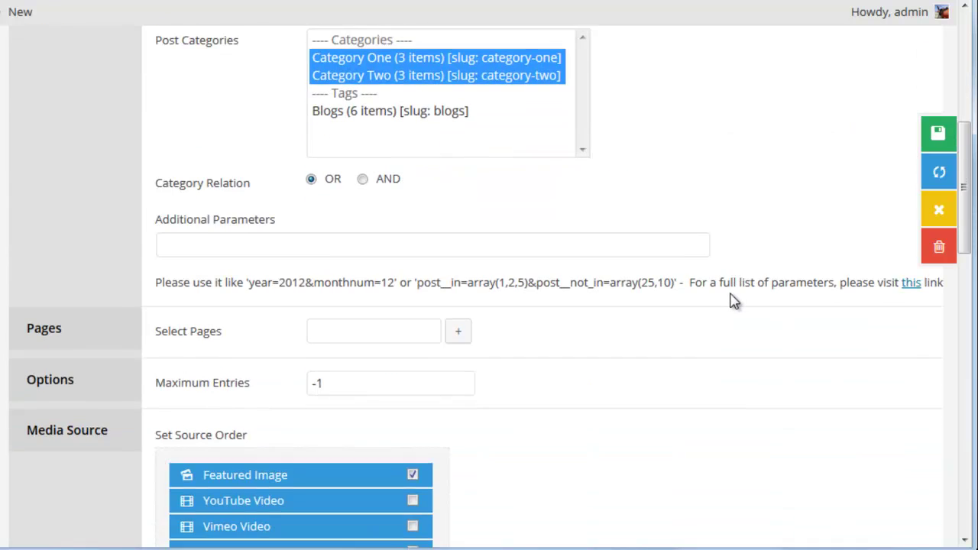
pyautogui.scroll(-3, 729, 300)
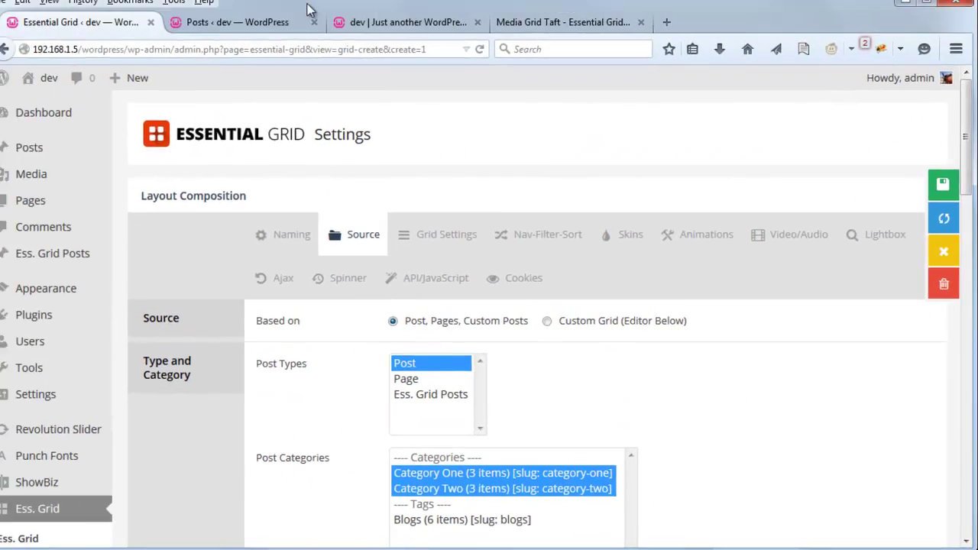
pyautogui.click(233, 22)
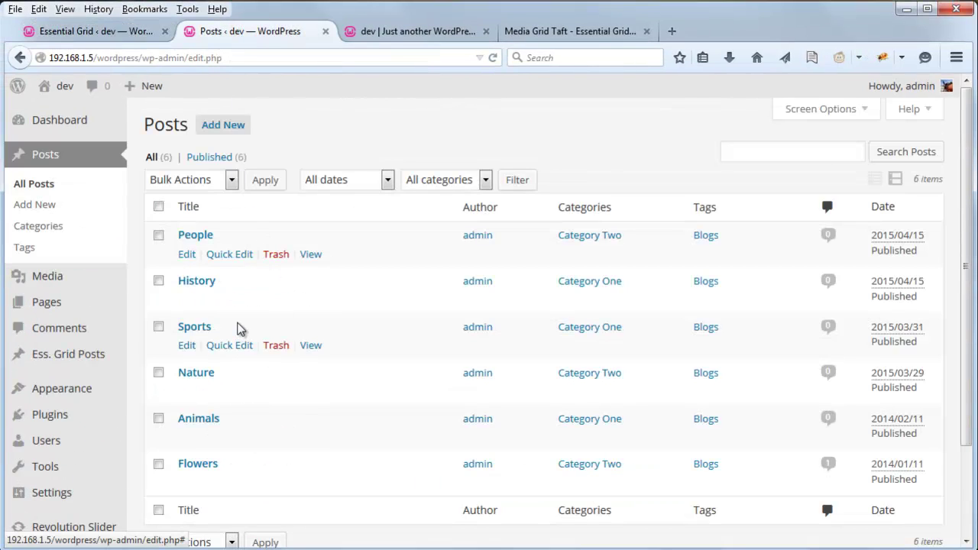
# - Edit the People post and scroll to its Essential Grid Custom Settings box, which has no custom metas
pyautogui.click(186, 254)
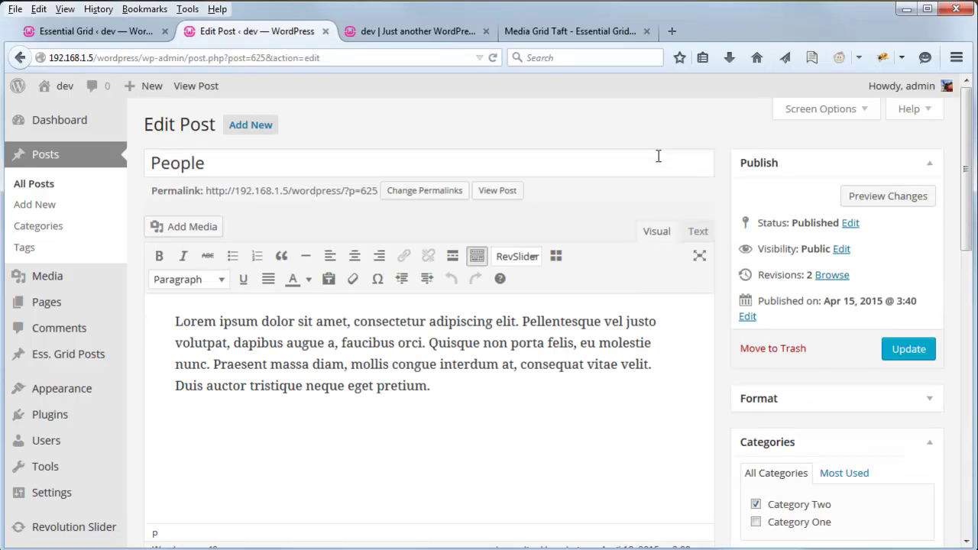
pyautogui.scroll(-10, 626, 258)
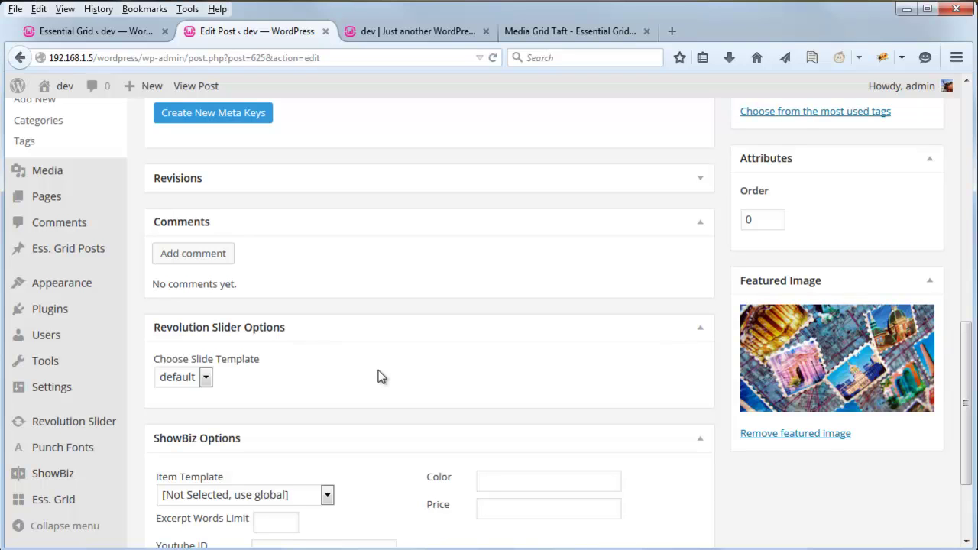
pyautogui.scroll(6, 380, 376)
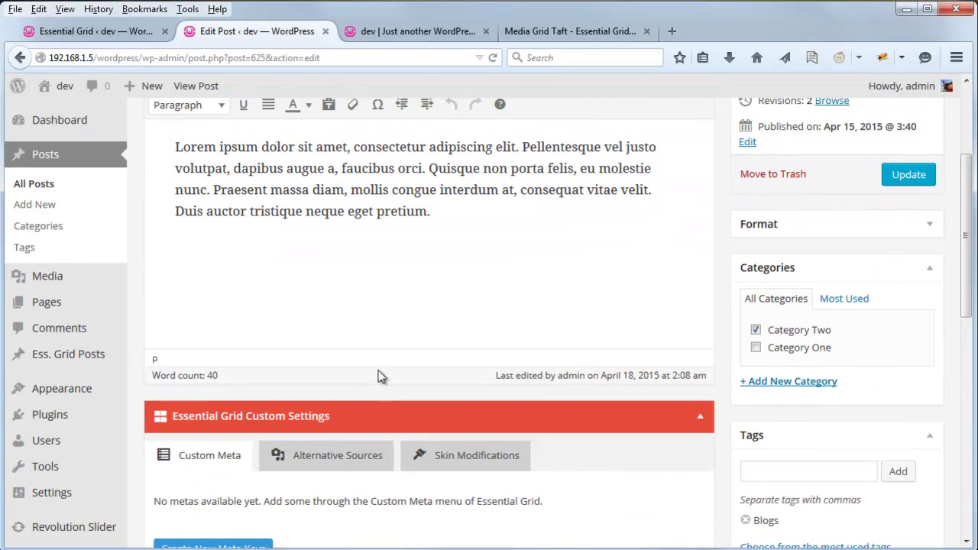
pyautogui.scroll(2, 380, 376)
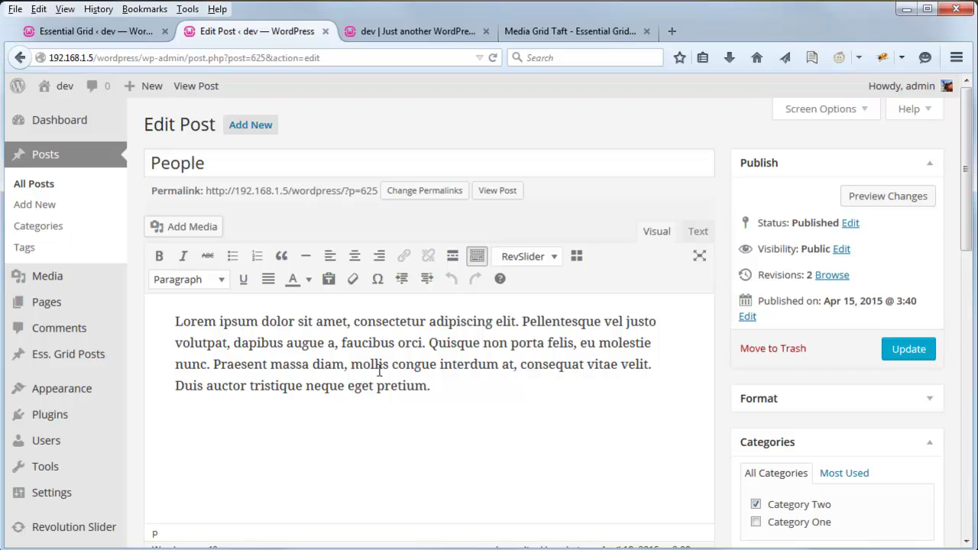
pyautogui.scroll(-6, 332, 360)
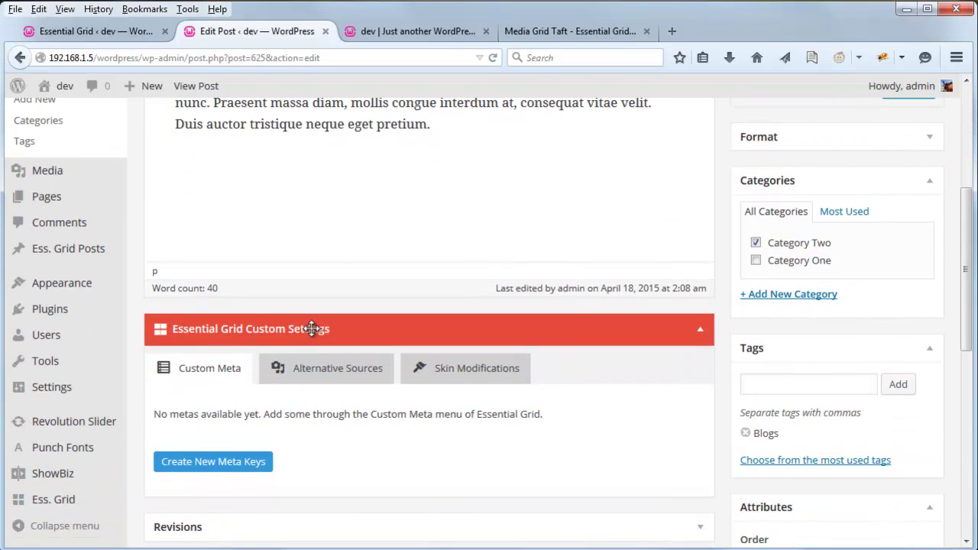
# - Show the Alternative Sources tab with its empty video, SoundCloud and image source fields
pyautogui.click(320, 373)
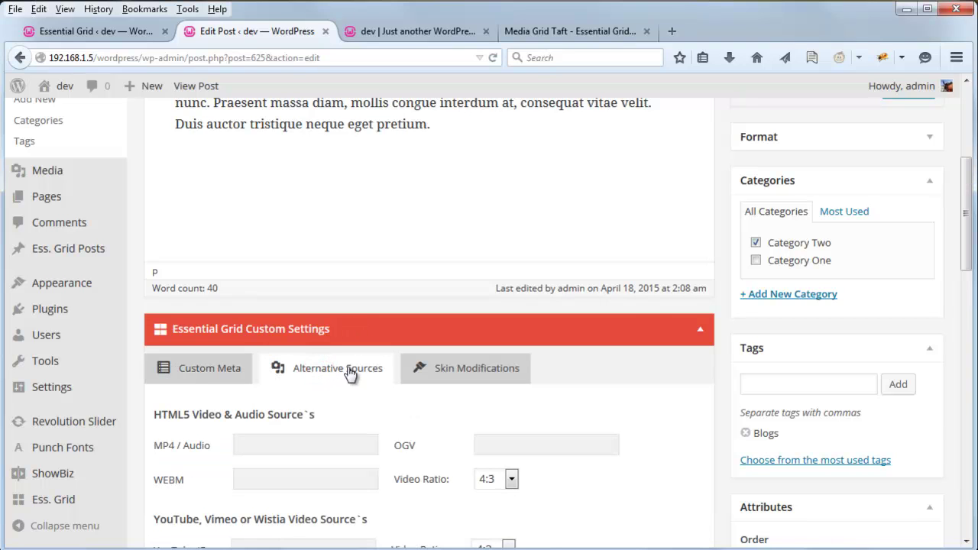
pyautogui.scroll(-3, 450, 374)
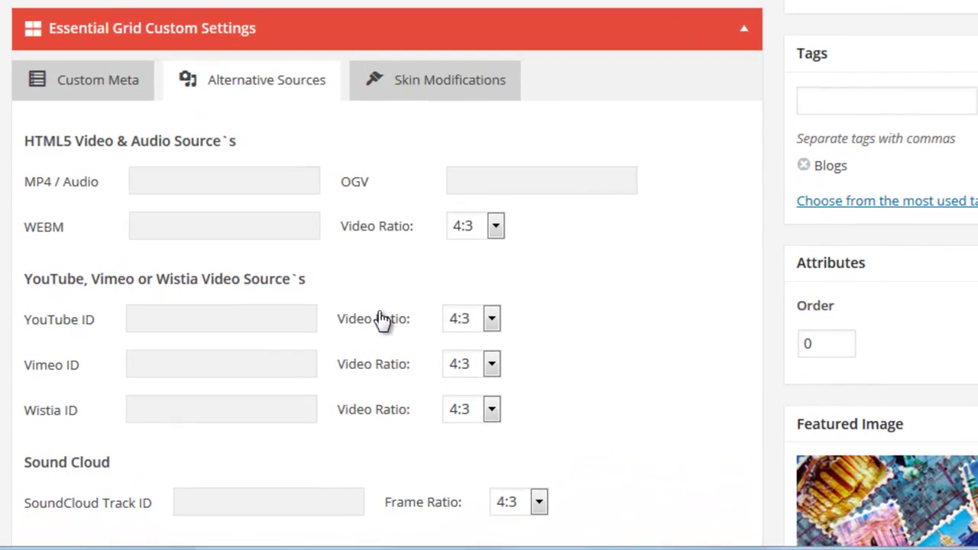
pyautogui.scroll(-2, 382, 321)
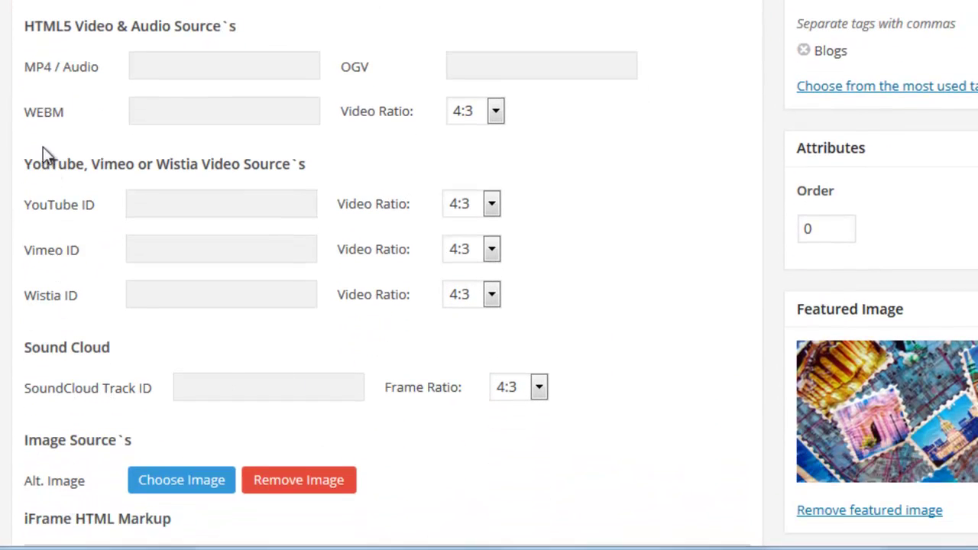
# - Briefly highlight the HTML5 Video and YouTube, Vimeo headings for emphasis
pyautogui.moveTo(24, 26); pyautogui.dragTo(114, 26)
pyautogui.click(105, 55)
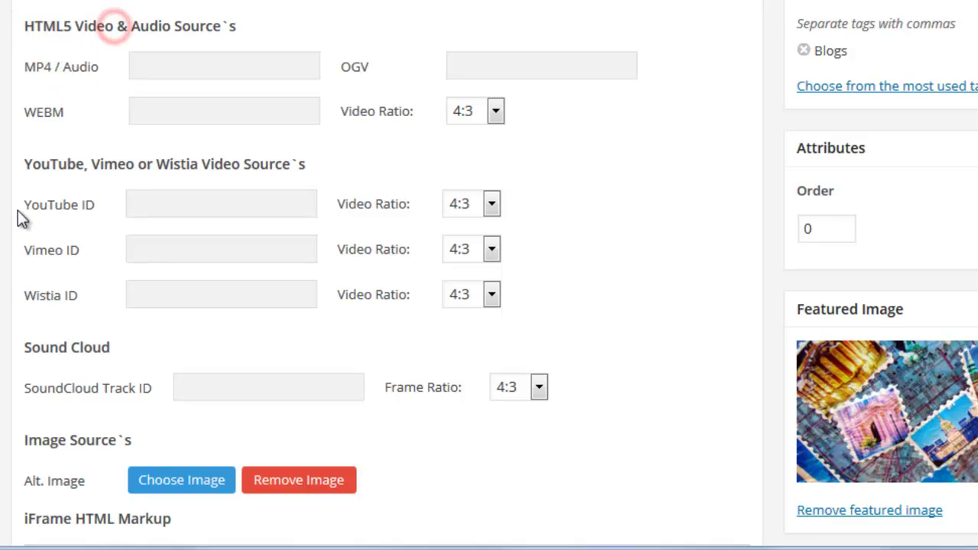
pyautogui.moveTo(56, 164); pyautogui.dragTo(132, 171)
pyautogui.click(136, 170)
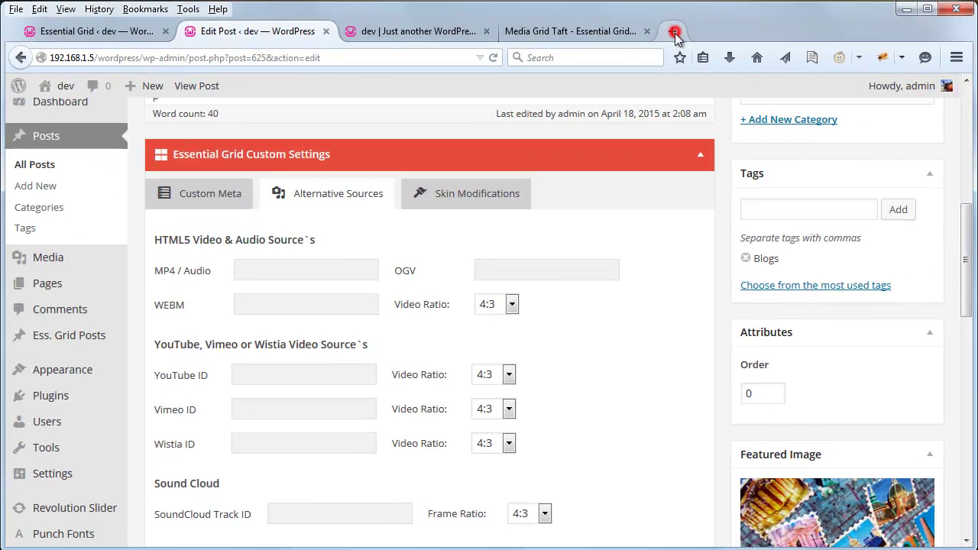
# - In a new tab, search youtube.com for cats and open the Funny Cats Big Compilation 2015! [NEW] video
pyautogui.click(675, 31)
pyautogui.click(563, 58)
pyautogui.write('youtube')
pyautogui.press('Return')
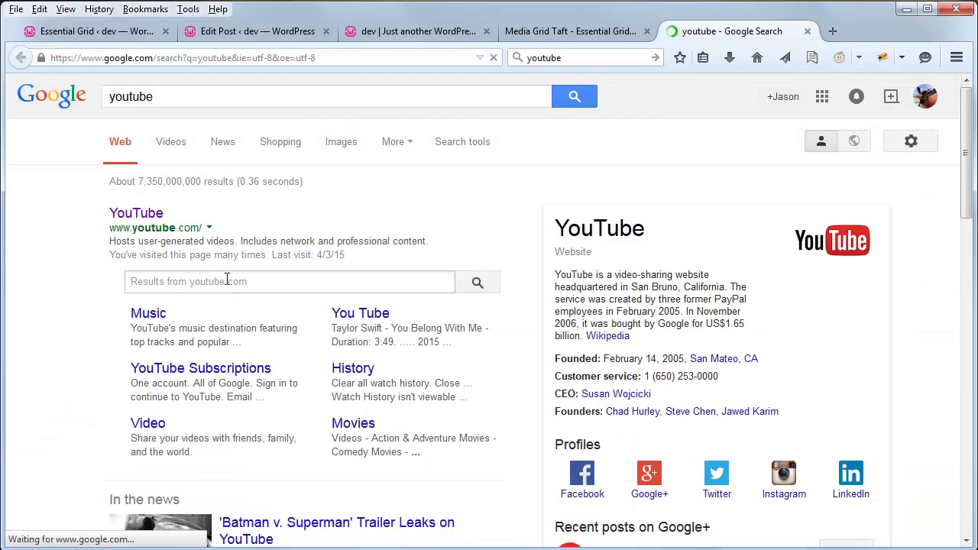
pyautogui.click(227, 281)
pyautogui.write('cats')
pyautogui.press('Return')
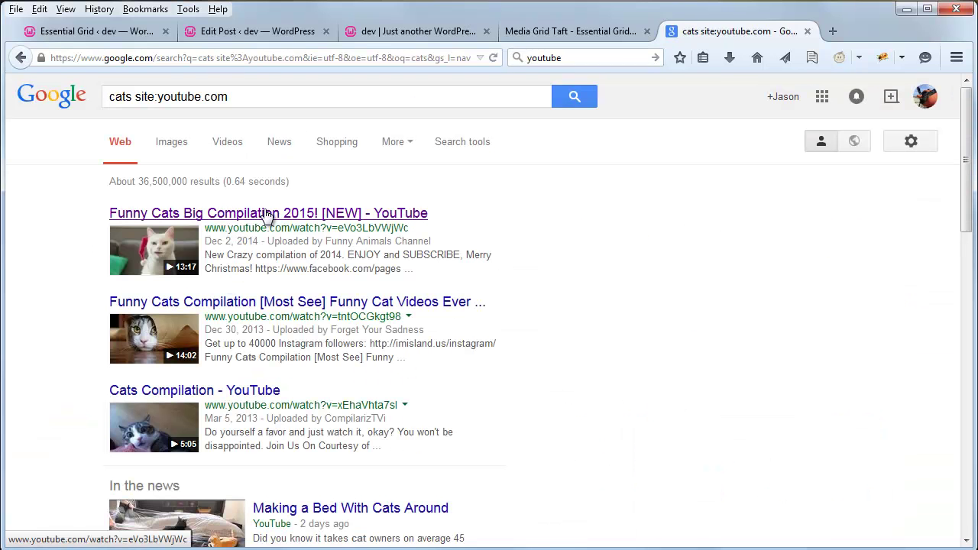
pyautogui.click(264, 212)
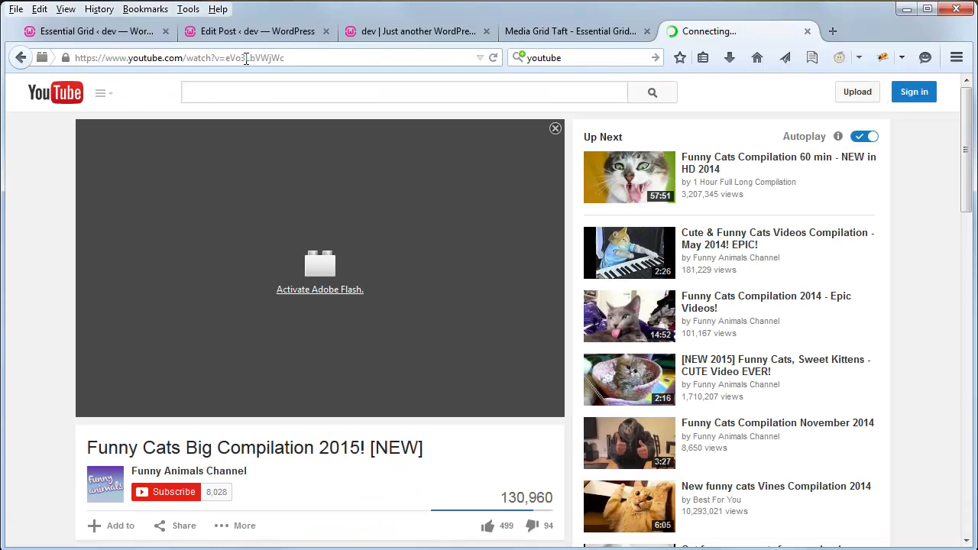
# - Copy the video ID from the YouTube page's address
pyautogui.click(243, 58)
pyautogui.doubleClick(237, 58)
pyautogui.rightClick(268, 59)
pyautogui.click(304, 106)
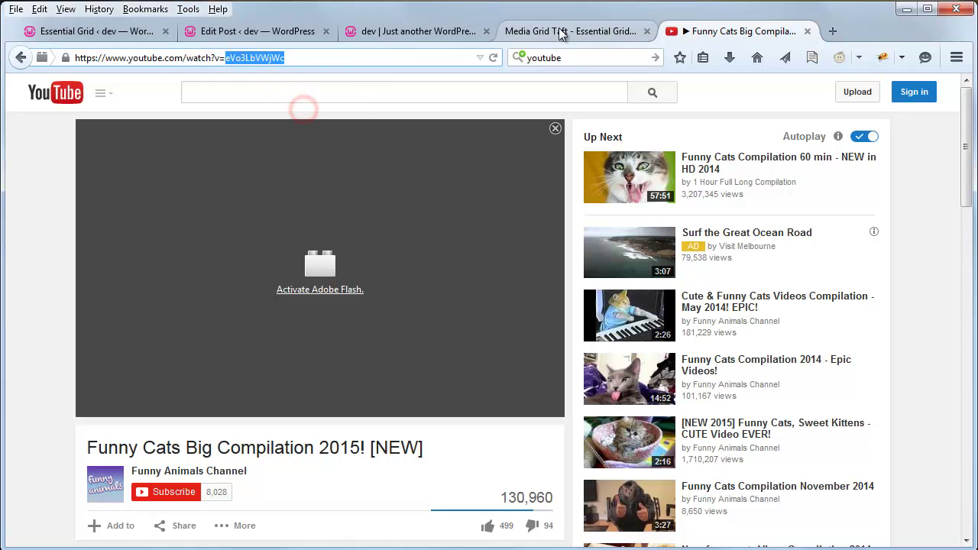
# - Paste eVo3LbVWjWc into the People post's YouTube ID field, update the post, and return to All Posts
pyautogui.click(256, 32)
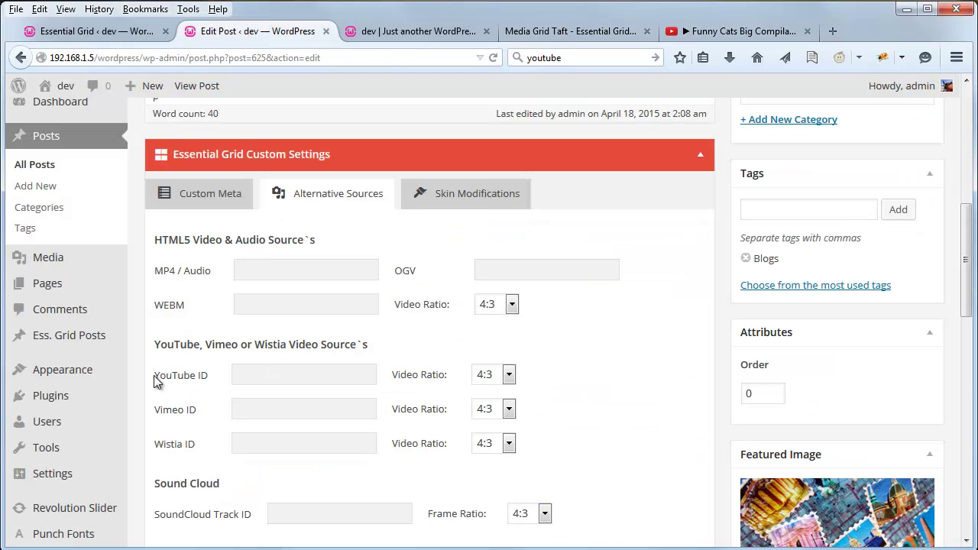
pyautogui.rightClick(262, 373)
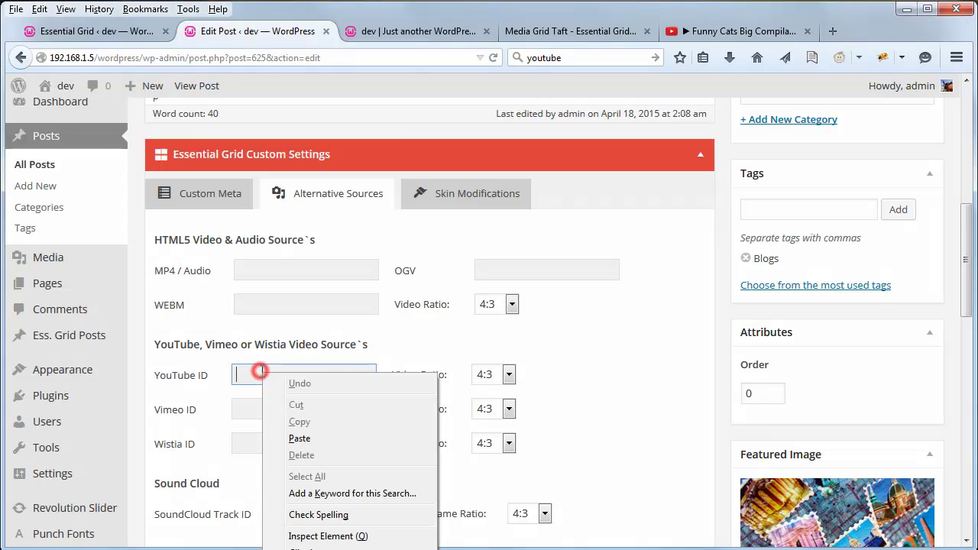
pyautogui.click(292, 442)
pyautogui.click(641, 415)
pyautogui.scroll(8, 630, 413)
pyautogui.click(909, 348)
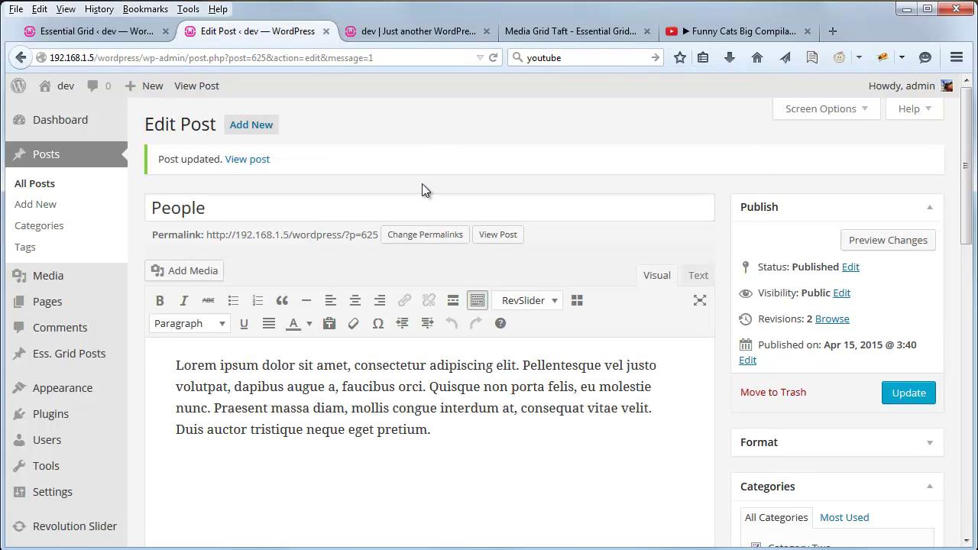
pyautogui.click(35, 184)
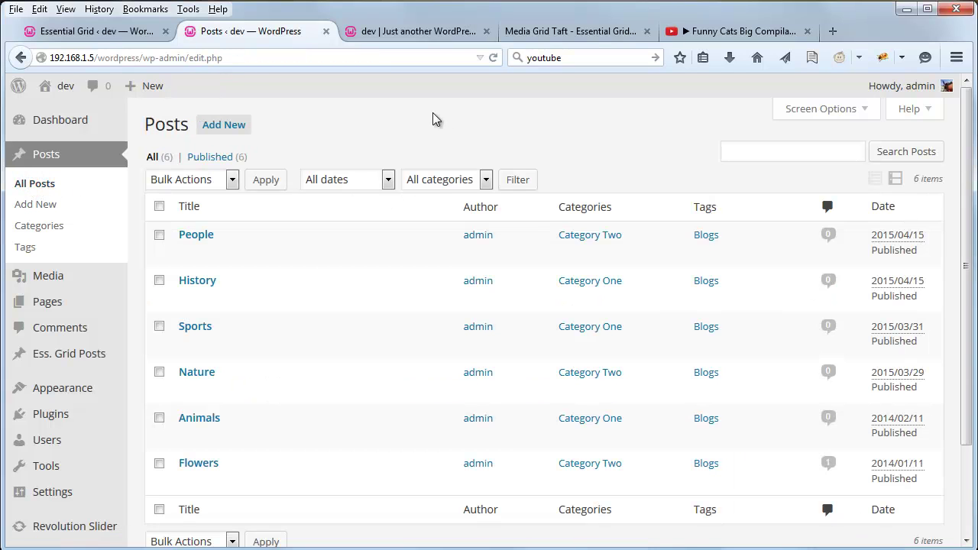
# - Open the History post for editing, then search vimeo.com for cats and open the cats on Vimeo video
pyautogui.click(188, 299)
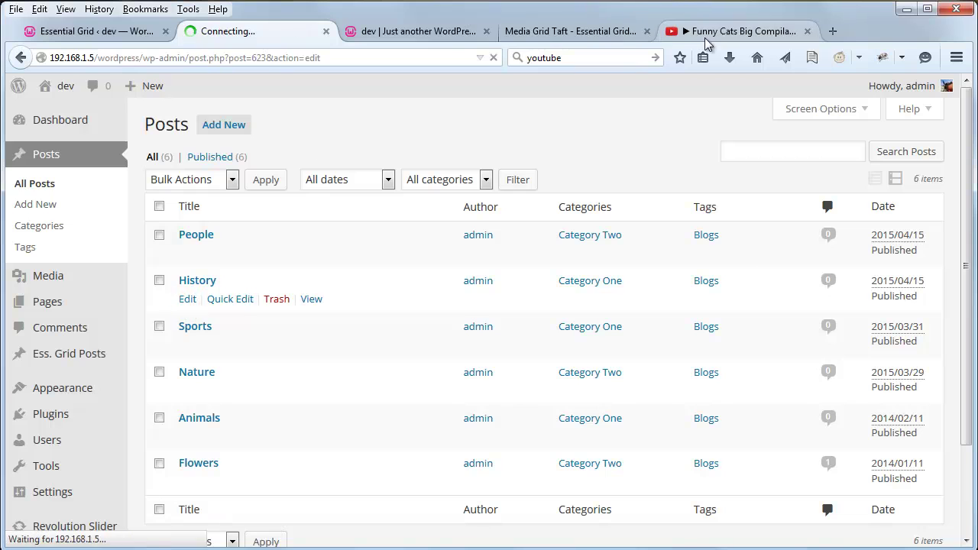
pyautogui.click(707, 32)
pyautogui.click(589, 59)
pyautogui.write('vime')
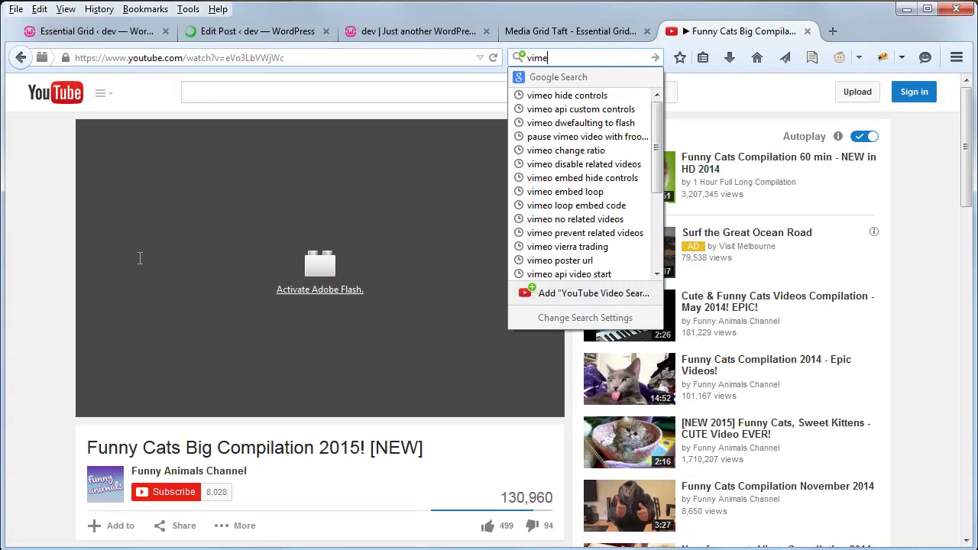
pyautogui.write('o')
pyautogui.press('Return')
pyautogui.click(207, 304)
pyautogui.write('cats')
pyautogui.press('Return')
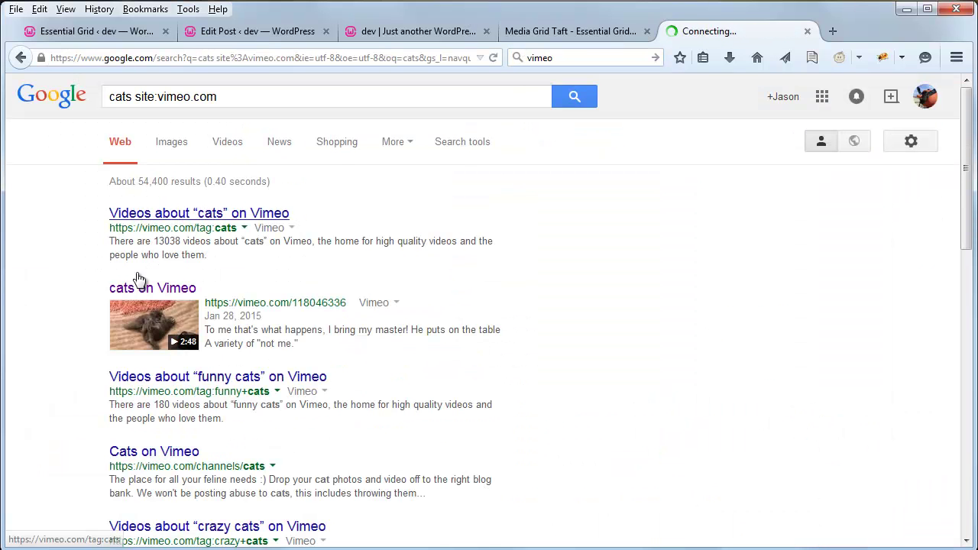
pyautogui.click(138, 294)
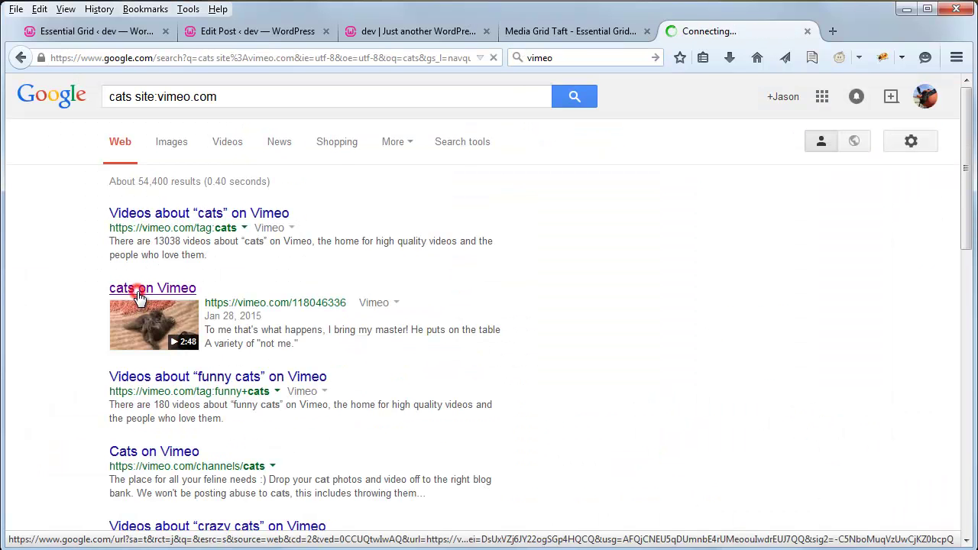
# - Copy the Vimeo video ID 118046336 from the page address
pyautogui.click(195, 58)
pyautogui.doubleClick(129, 60)
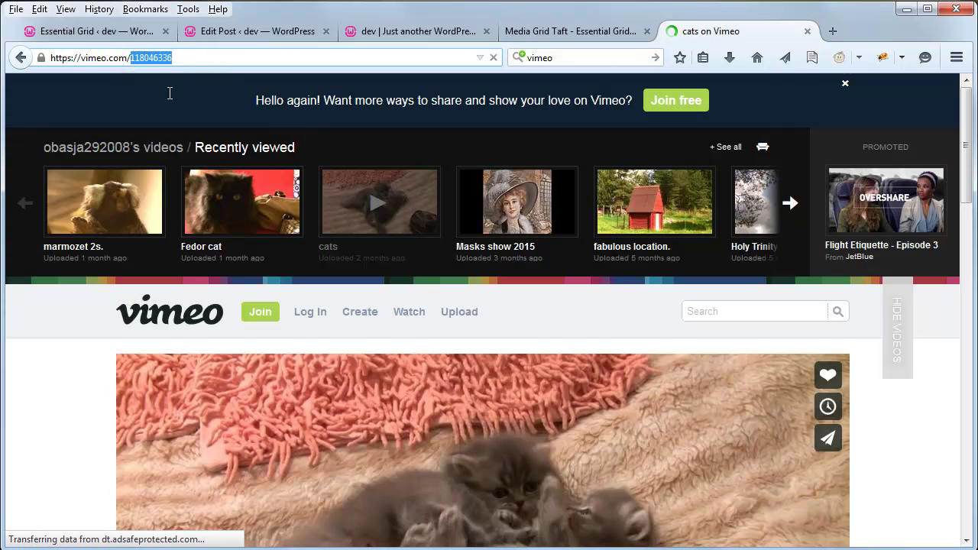
pyautogui.rightClick(147, 59)
pyautogui.click(187, 113)
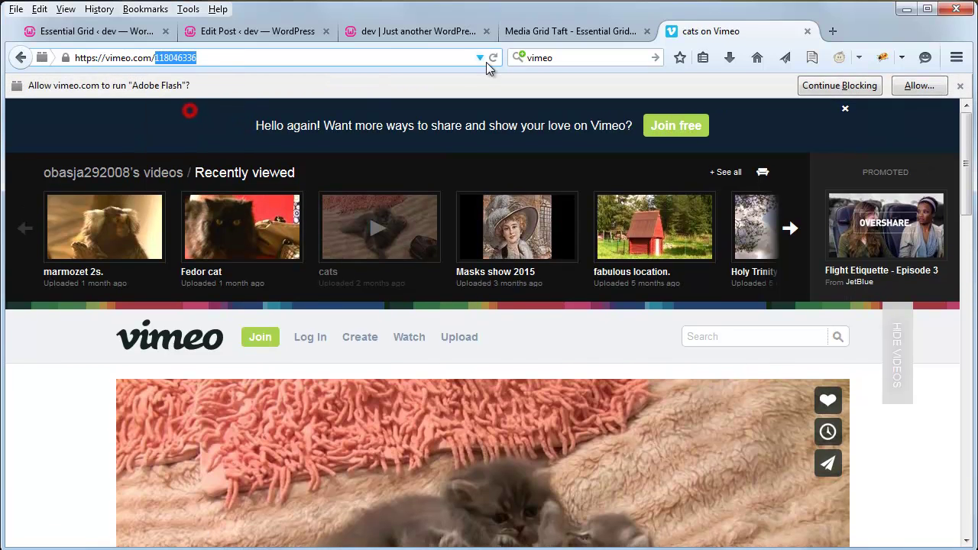
# - Show the History post's Alternative Sources video fields
pyautogui.click(281, 32)
pyautogui.scroll(-5, 283, 337)
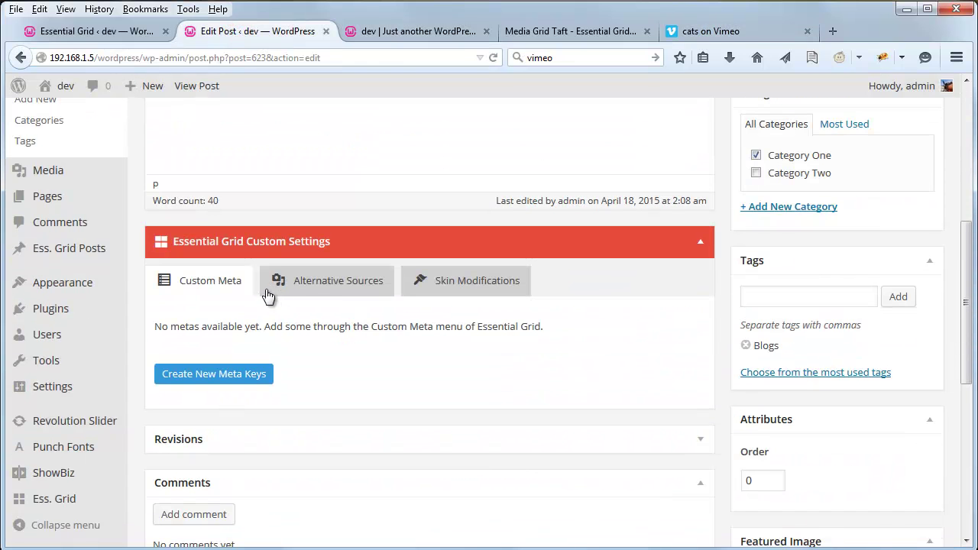
pyautogui.click(281, 289)
pyautogui.scroll(-2, 313, 280)
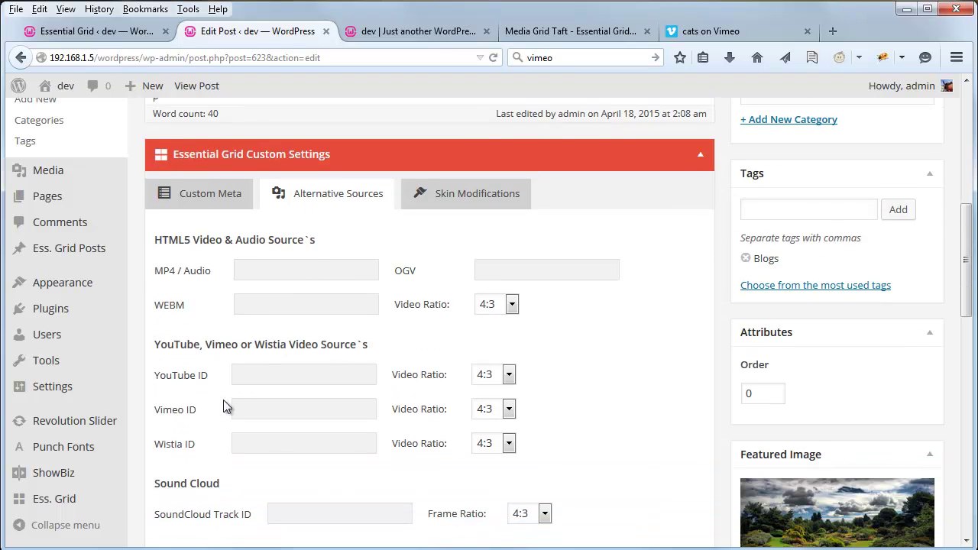
# - Paste 118046336 into the Vimeo ID field and update the History post
pyautogui.click(257, 409)
pyautogui.rightClick(258, 409)
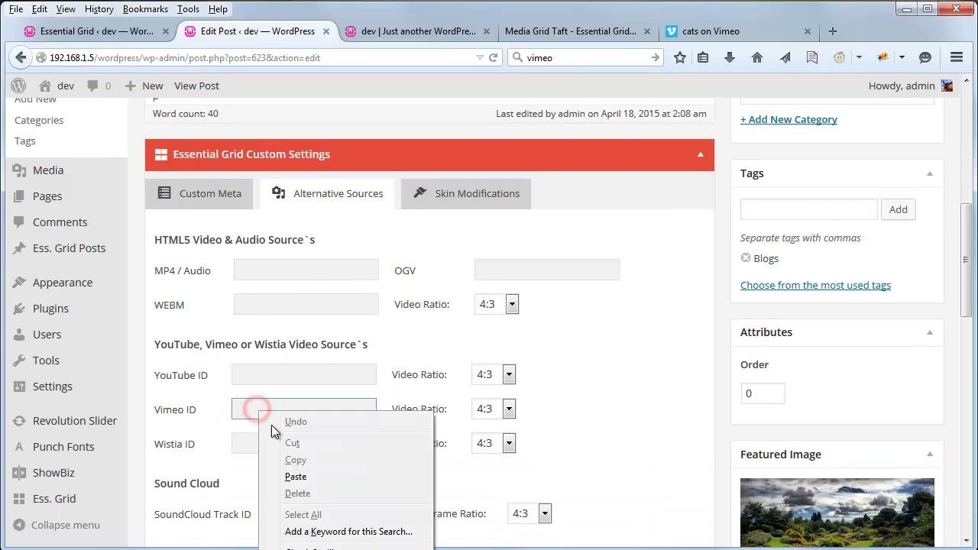
pyautogui.click(303, 476)
pyautogui.click(667, 383)
pyautogui.scroll(7, 668, 383)
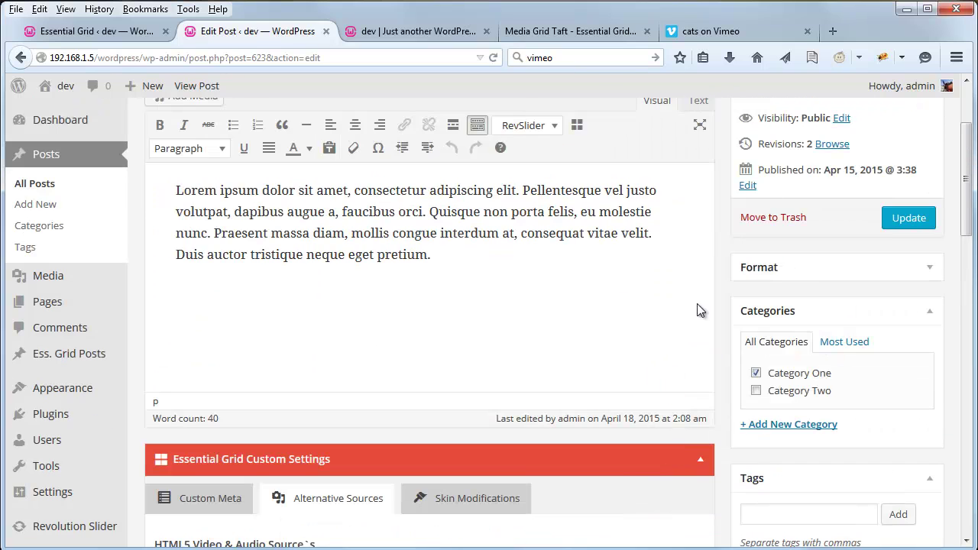
pyautogui.click(919, 218)
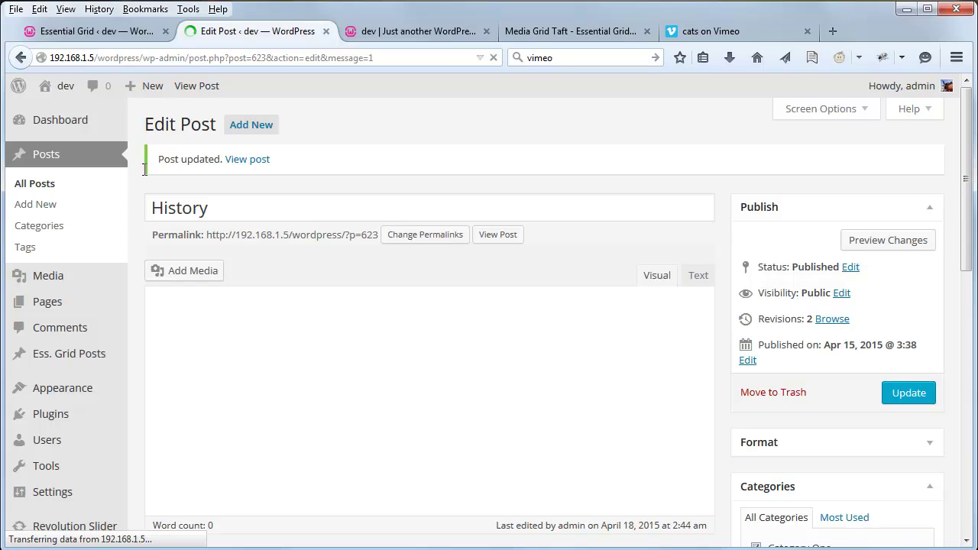
pyautogui.click(42, 188)
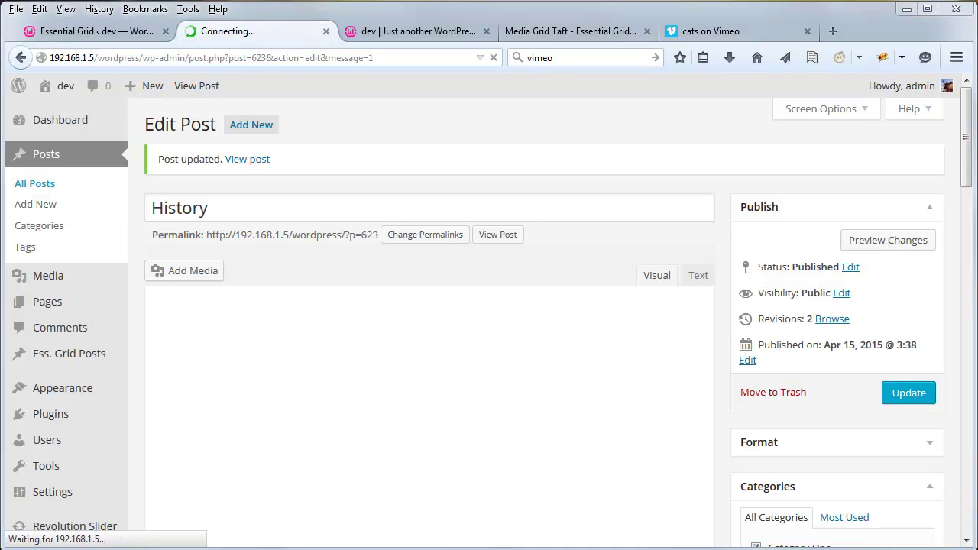
pyautogui.hotkey('alt', 'Tab')
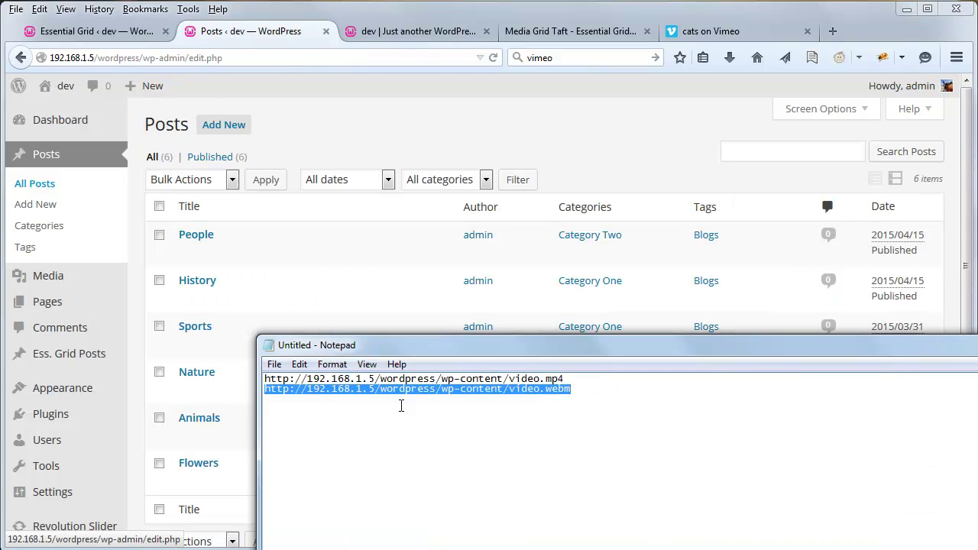
pyautogui.click(603, 390)
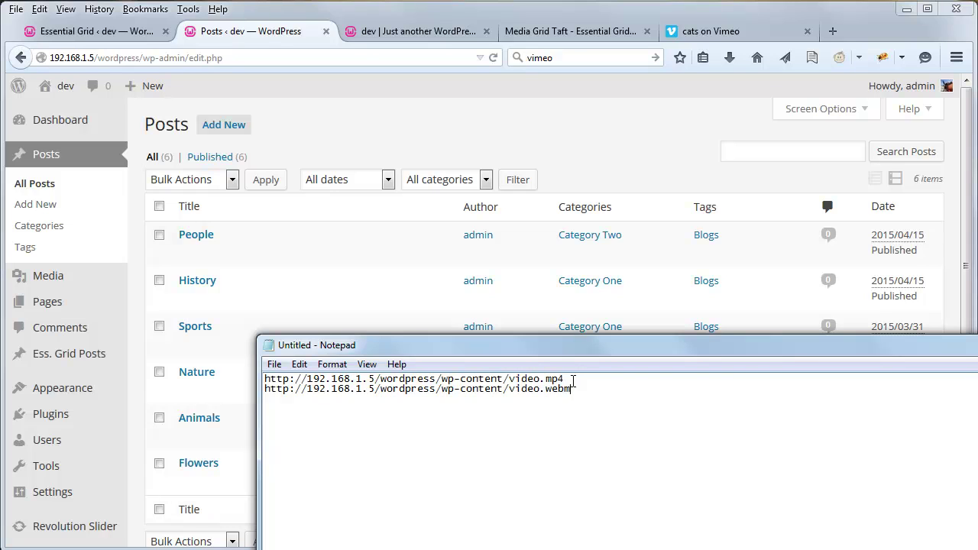
pyautogui.hotkey('shift', 'Home')
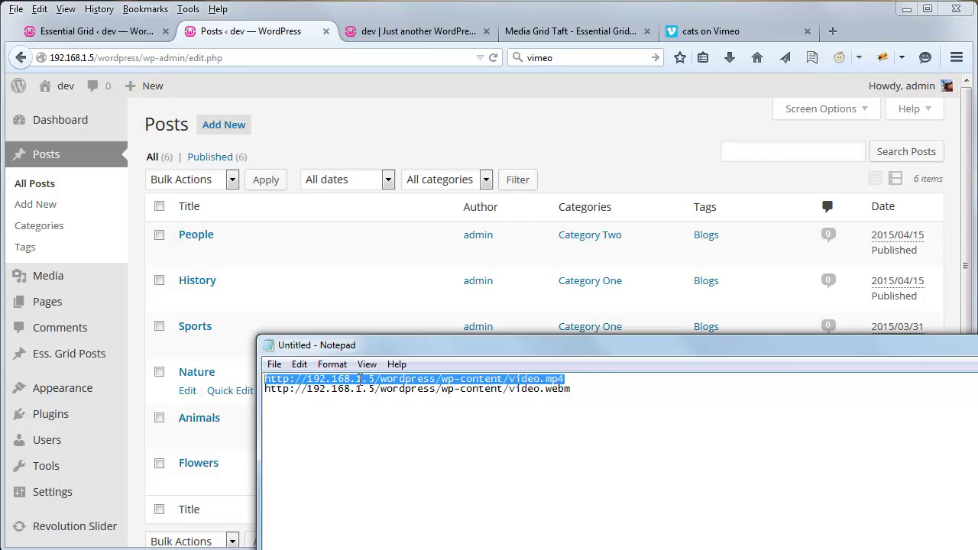
pyautogui.rightClick(393, 376)
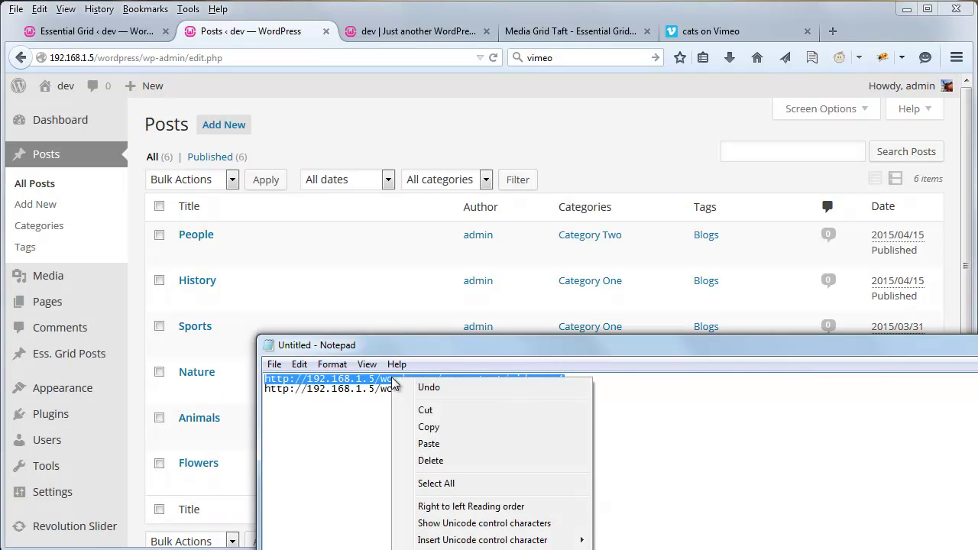
pyautogui.click(428, 428)
pyautogui.click(575, 135)
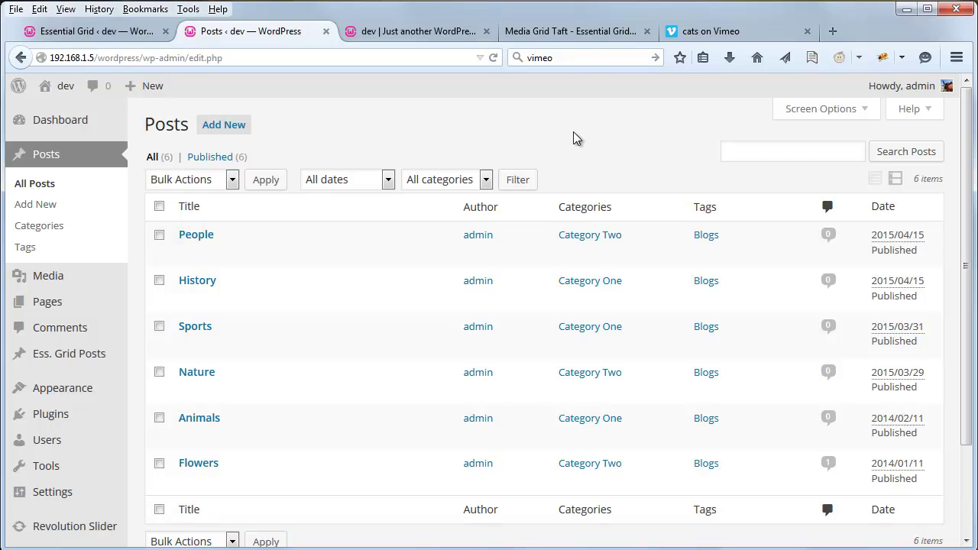
# - Load the local video.mp4 address in the Vimeo tab and pause its playback
pyautogui.click(697, 30)
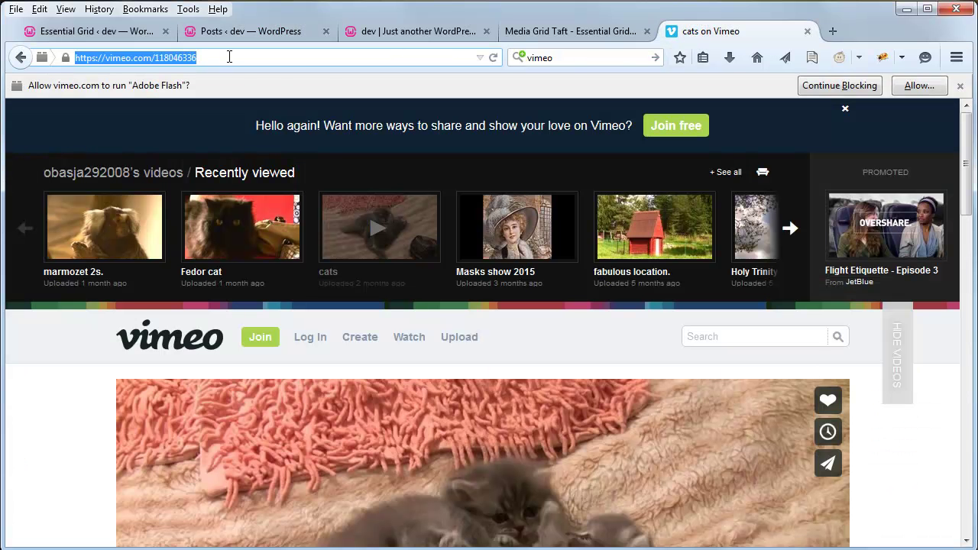
pyautogui.rightClick(229, 56)
pyautogui.click(283, 145)
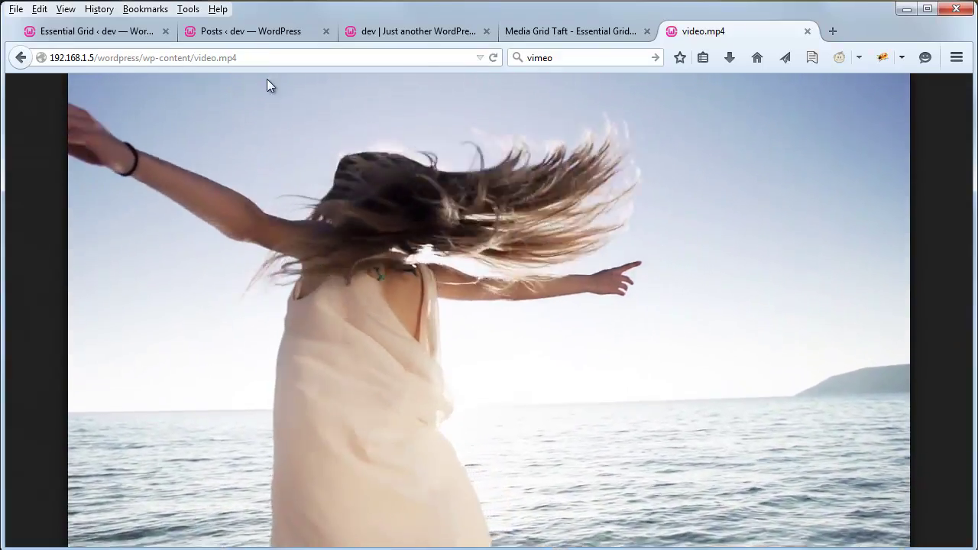
pyautogui.click(292, 255)
# - Copy the video.webm URL from Notepad, load it in Firefox with Paste & Go, and pause it
pyautogui.hotkey('alt', 'Tab')
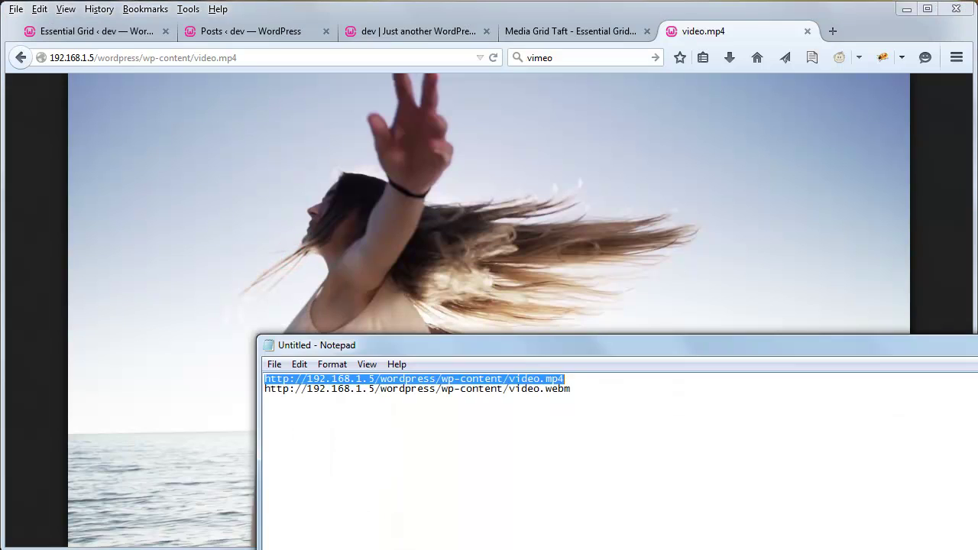
pyautogui.moveTo(581, 389); pyautogui.dragTo(241, 396)
pyautogui.rightClick(304, 393)
pyautogui.click(336, 443)
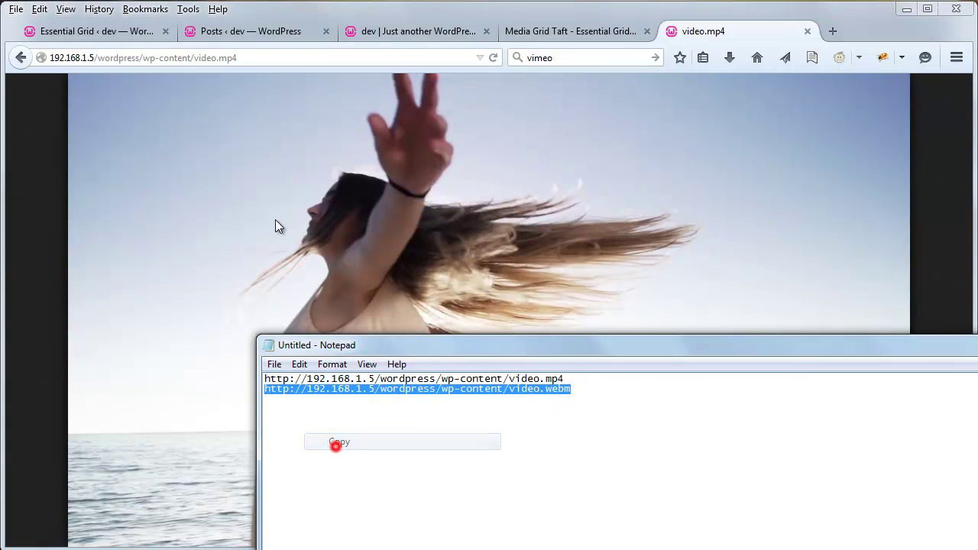
pyautogui.click(243, 59)
pyautogui.rightClick(243, 60)
pyautogui.click(276, 146)
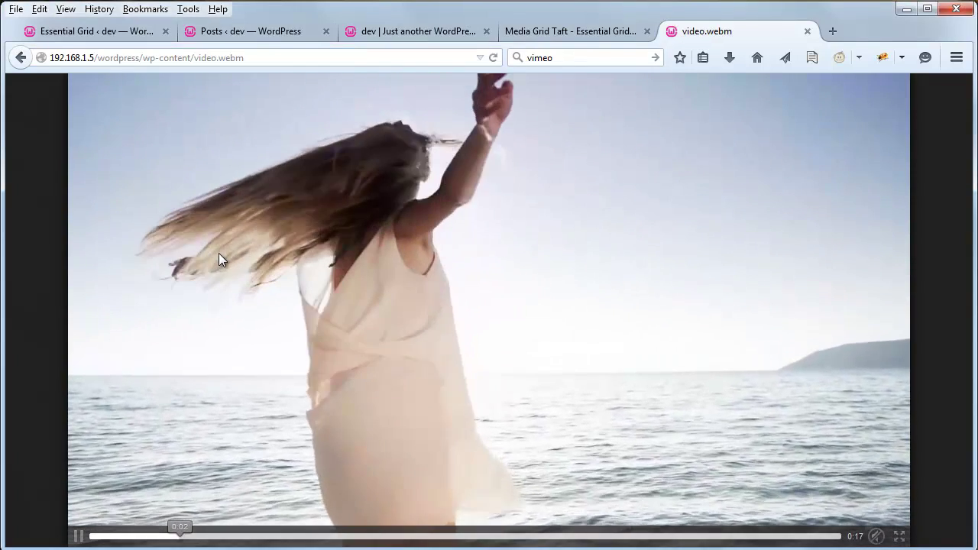
pyautogui.click(219, 256)
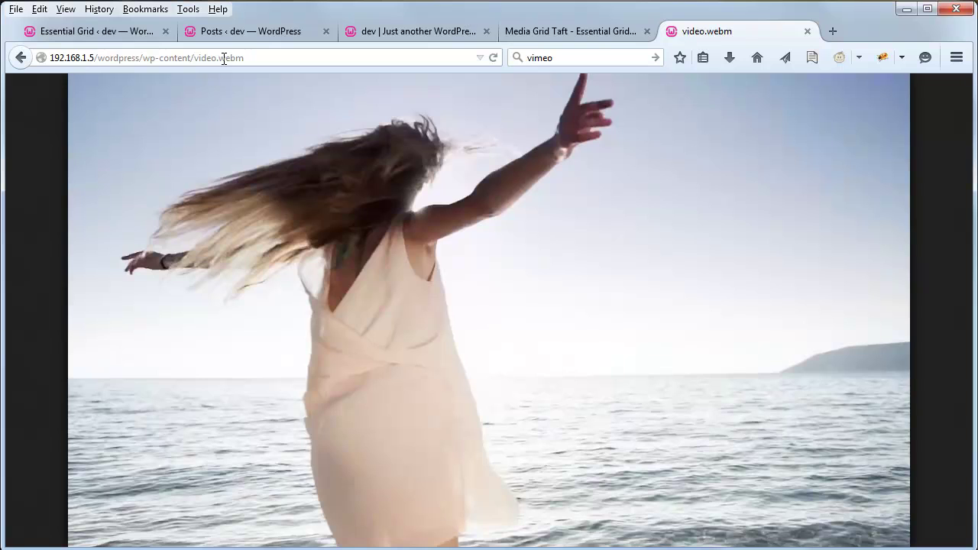
# - In a new tab, search Google for 'mp4 to webm conversion'
pyautogui.click(837, 30)
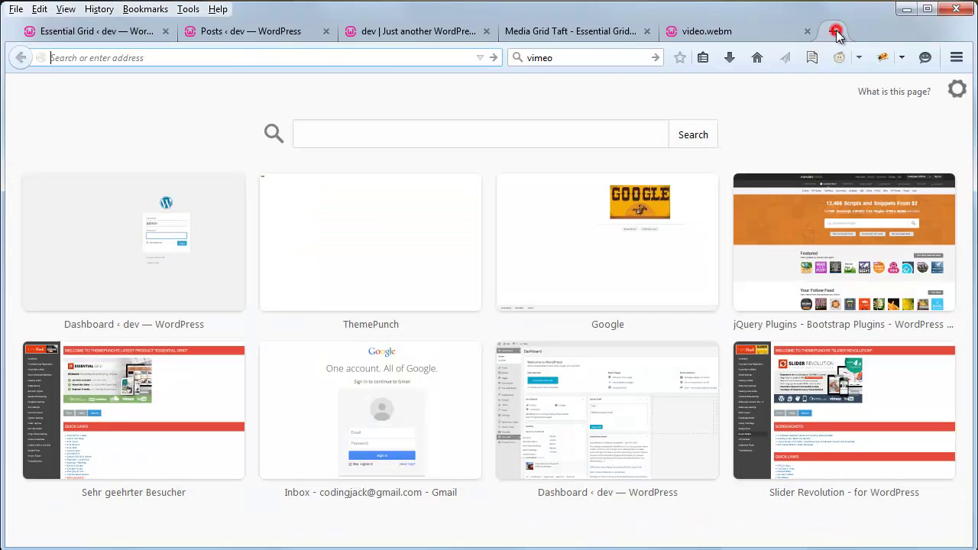
pyautogui.click(600, 53)
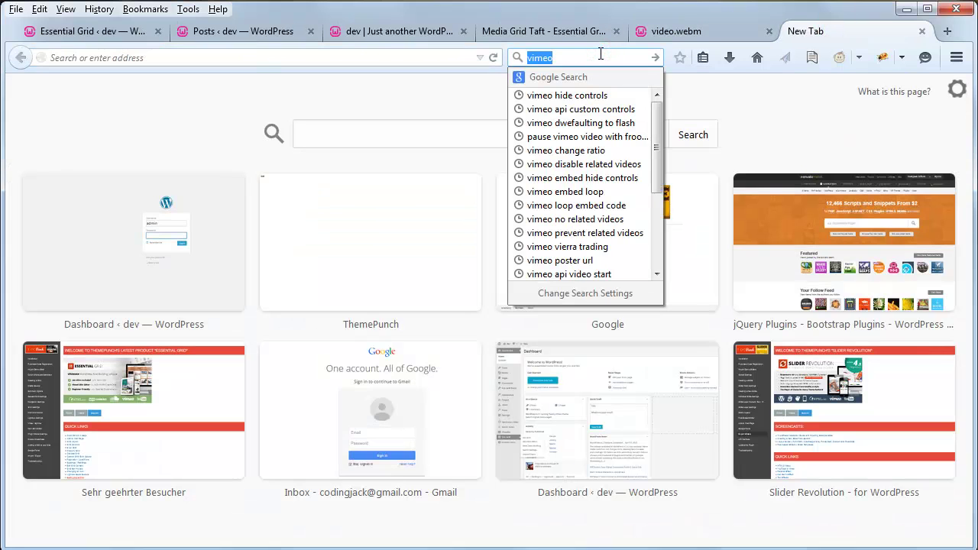
pyautogui.write('mp4 to w')
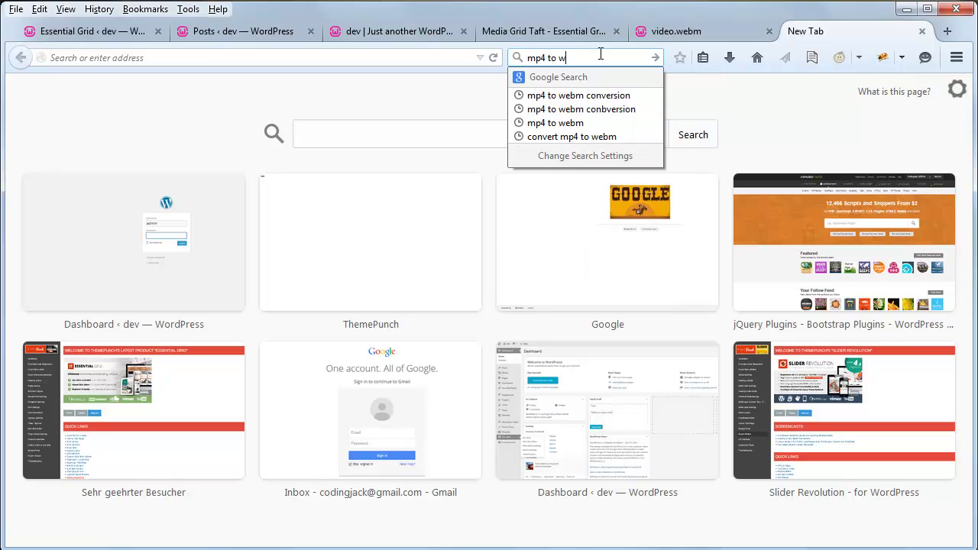
pyautogui.write('ebm conversion')
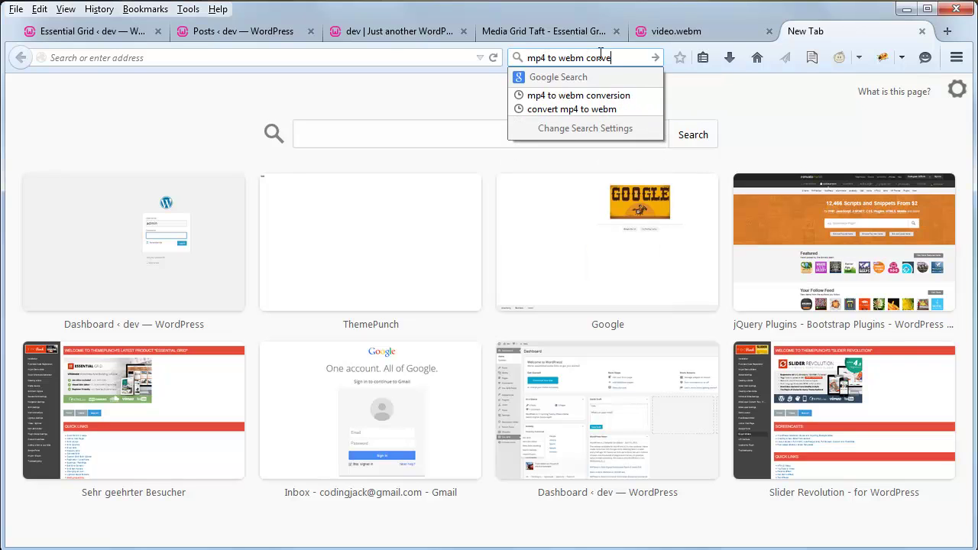
pyautogui.press('Return')
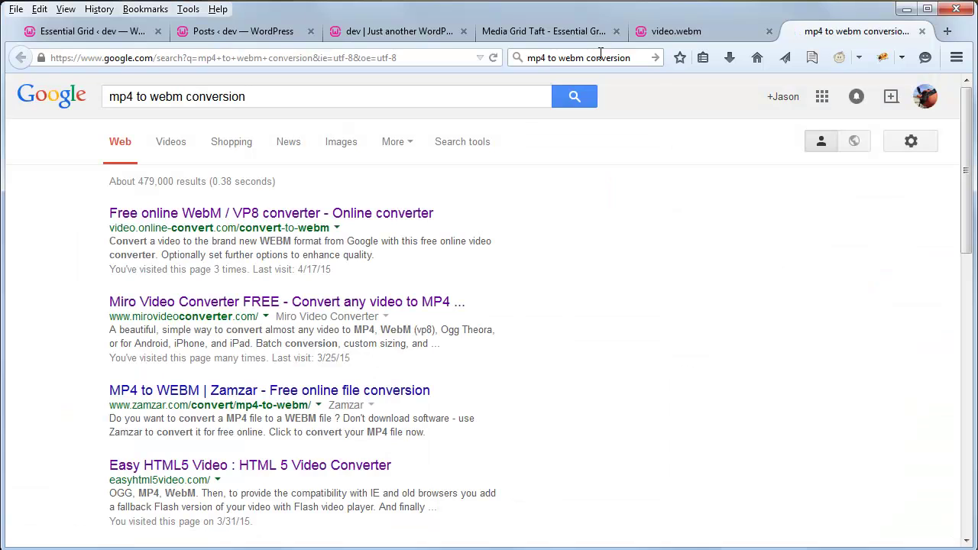
# - Open the online-convert.com WebM converter result and look over its upload options
pyautogui.click(136, 217)
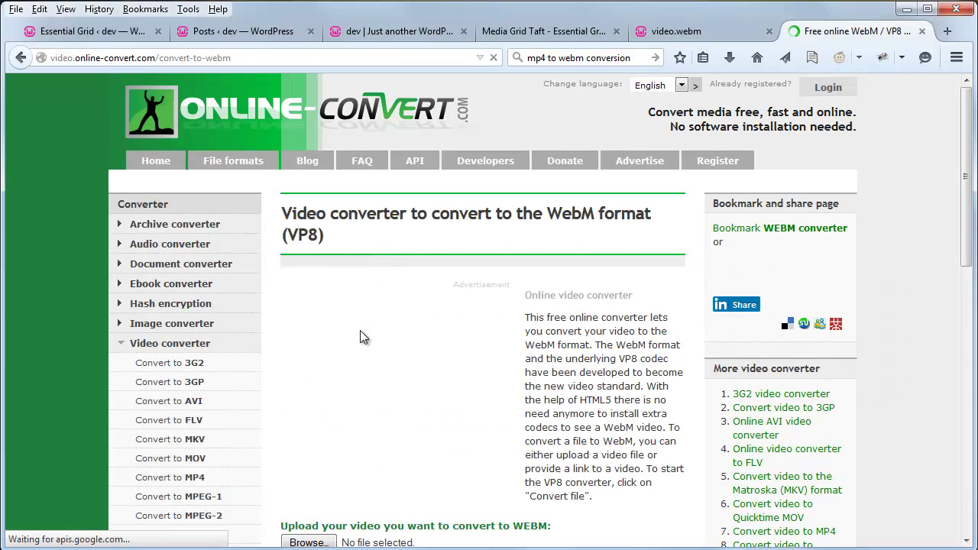
pyautogui.scroll(-4, 360, 321)
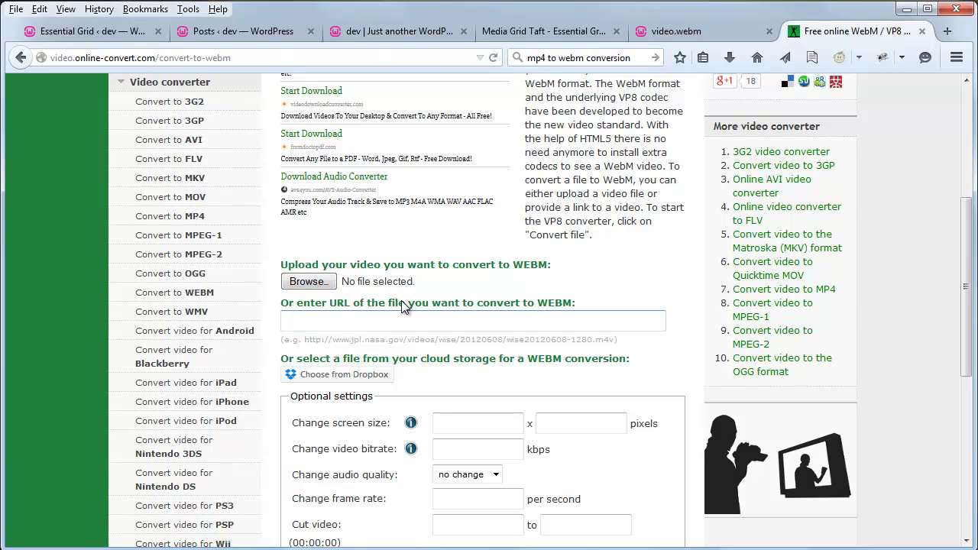
pyautogui.doubleClick(541, 303)
pyautogui.click(600, 289)
pyautogui.scroll(1, 662, 297)
pyautogui.scroll(5, 662, 288)
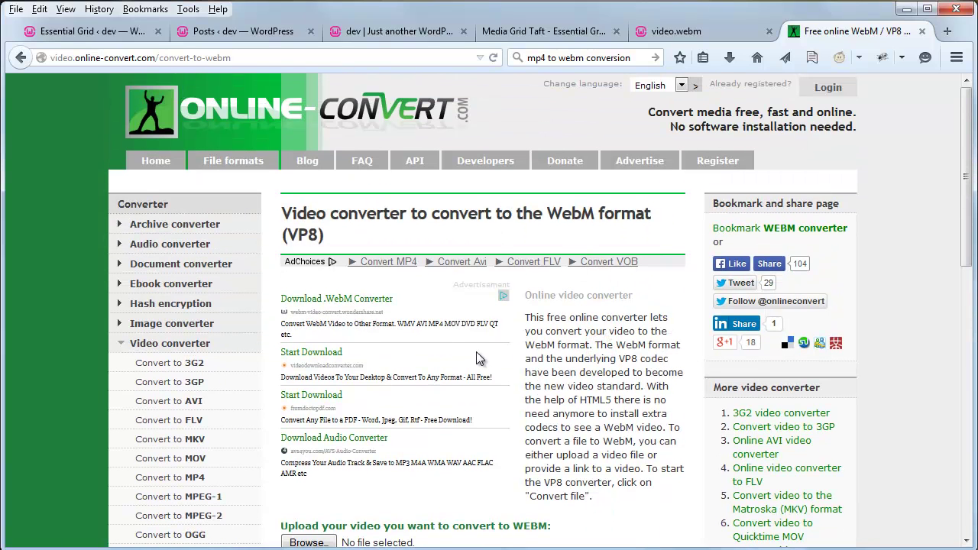
# - Open the Sports post for editing and copy the video.mp4 URL from Notepad
pyautogui.click(82, 34)
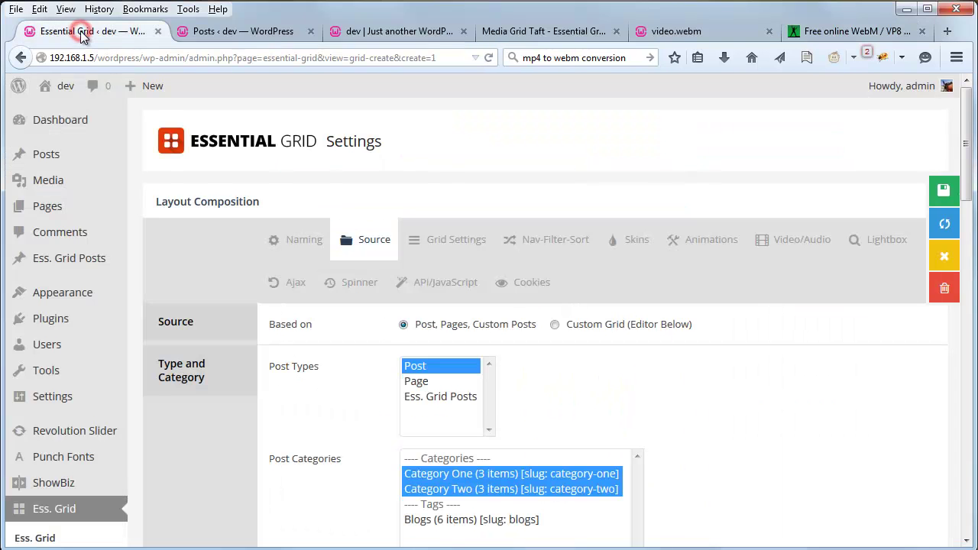
pyautogui.click(231, 32)
pyautogui.click(187, 345)
pyautogui.hotkey('alt', 'Tab')
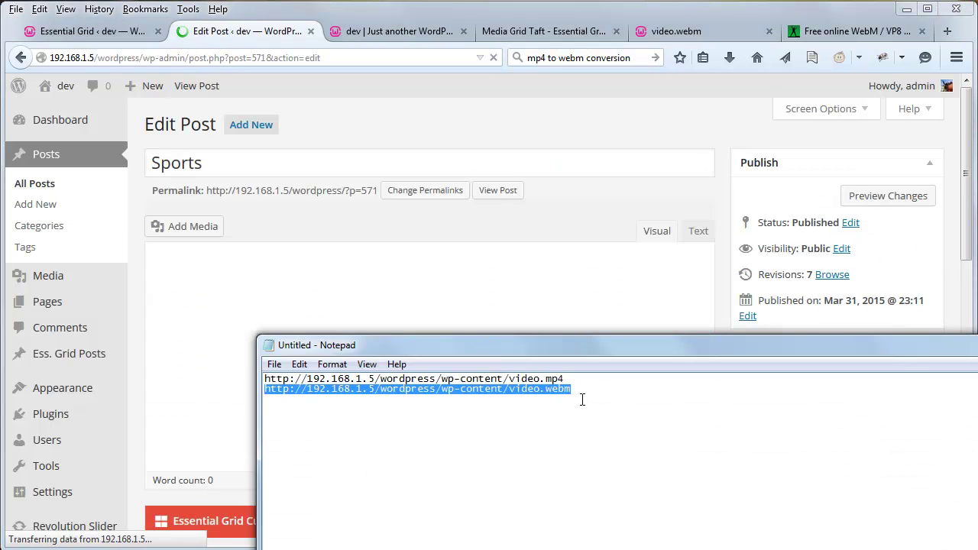
pyautogui.click(581, 400)
pyautogui.moveTo(612, 378); pyautogui.dragTo(229, 380)
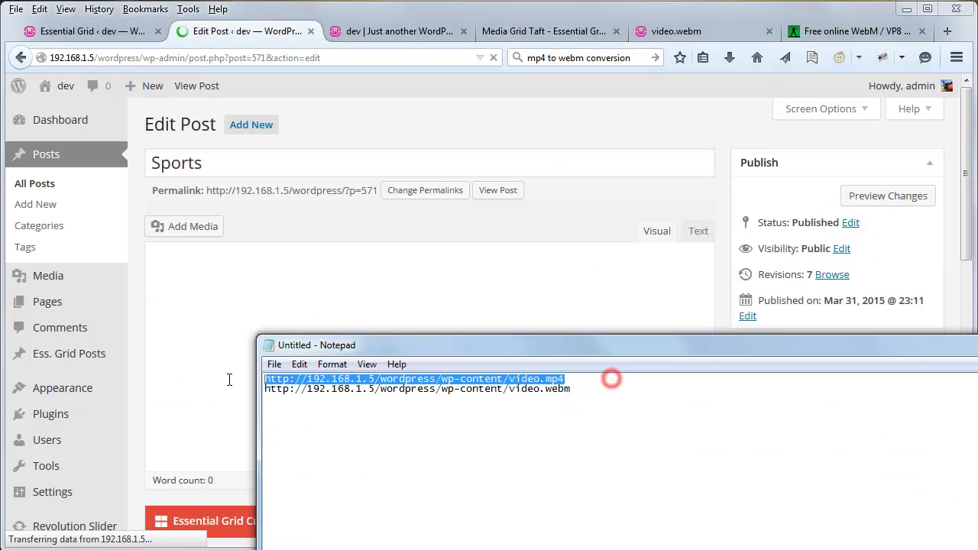
pyautogui.rightClick(316, 379)
pyautogui.click(343, 428)
# - Paste the video.mp4 URL into the Alternative Sources MP4 / Audio field
pyautogui.click(474, 8)
pyautogui.scroll(-5, 282, 281)
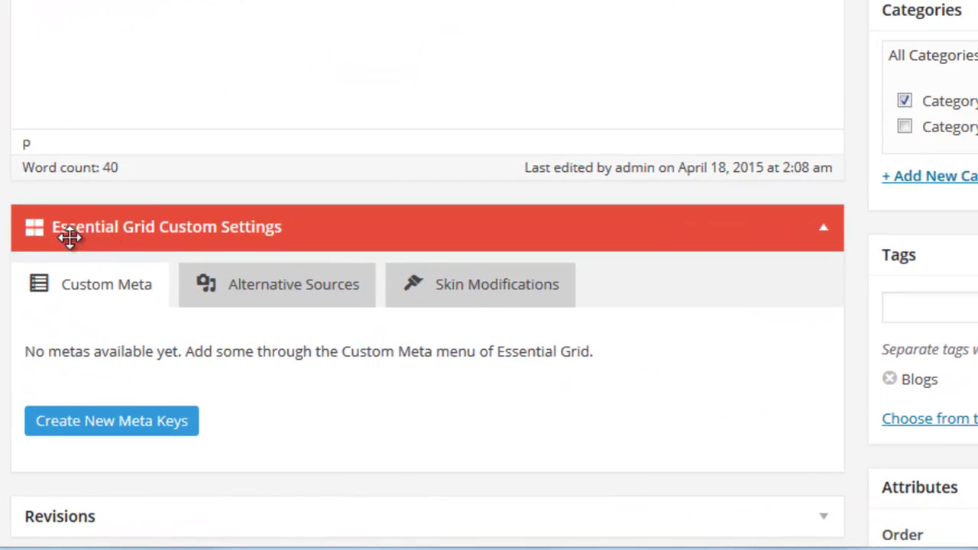
pyautogui.click(269, 300)
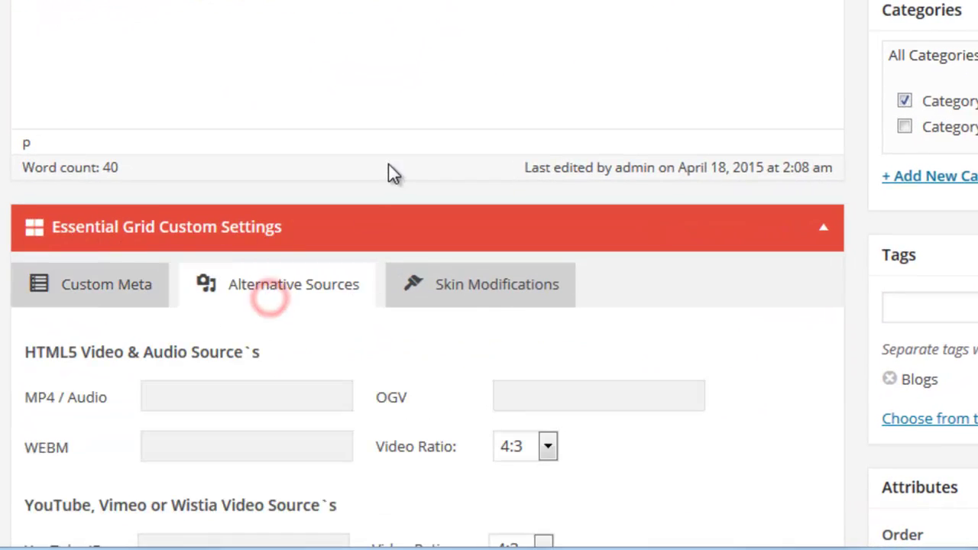
pyautogui.scroll(-3, 388, 170)
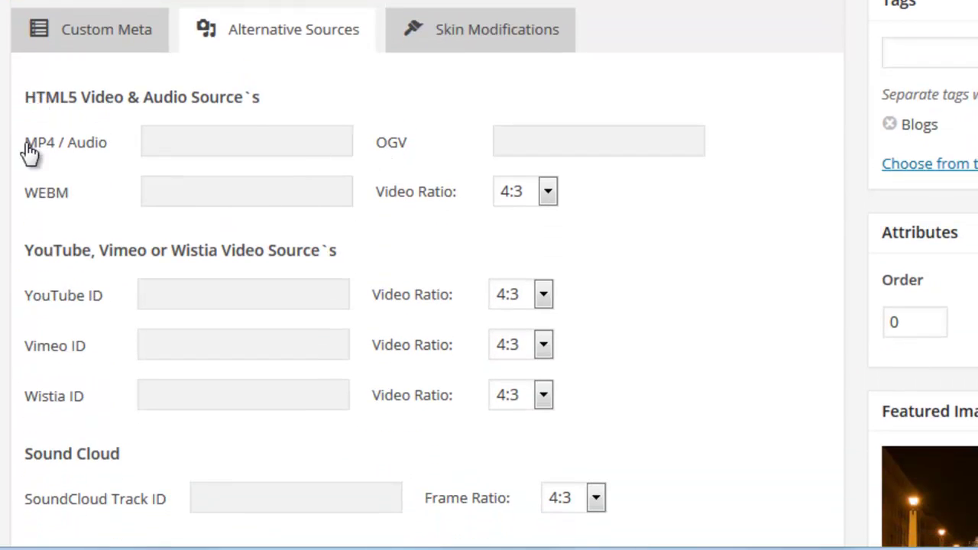
pyautogui.rightClick(253, 137)
pyautogui.click(313, 235)
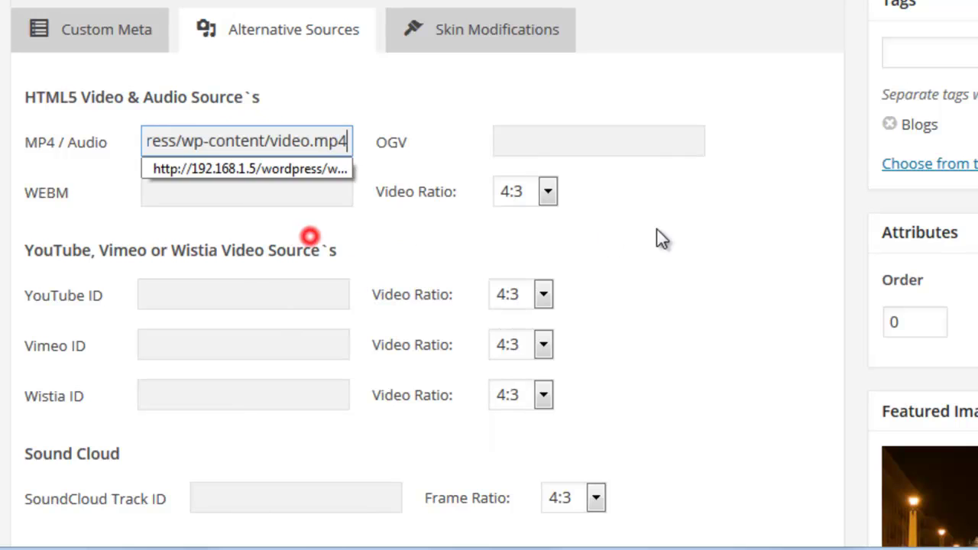
pyautogui.click(680, 238)
# - Copy the video.webm URL into the WEBM field and update the Sports post
pyautogui.hotkey('alt', 'Tab')
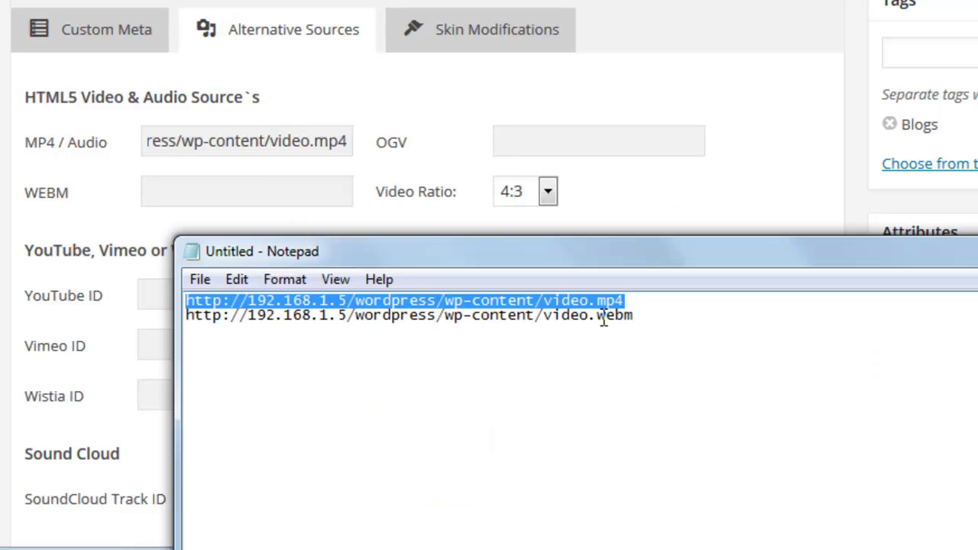
pyautogui.moveTo(649, 319); pyautogui.dragTo(234, 325)
pyautogui.rightClick(243, 309)
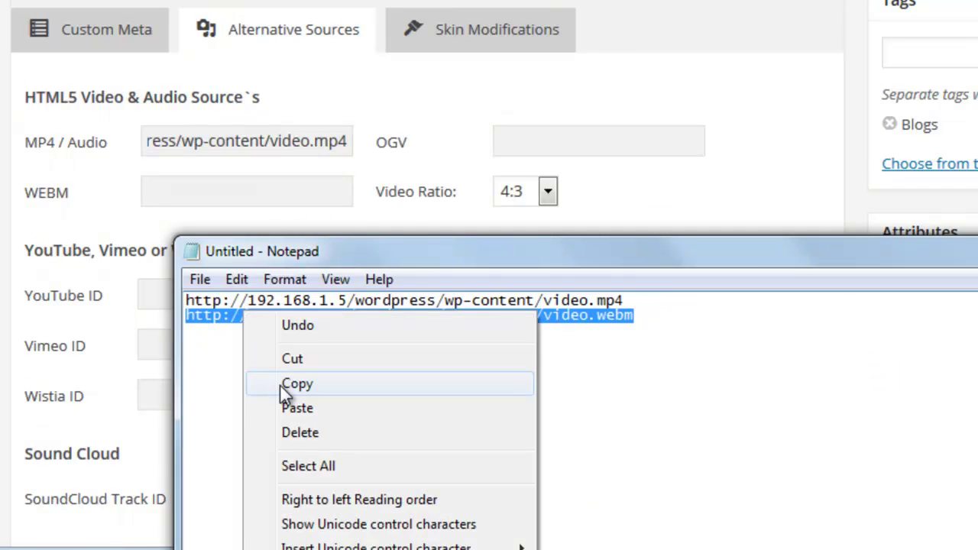
pyautogui.click(297, 384)
pyautogui.click(179, 191)
pyautogui.rightClick(178, 192)
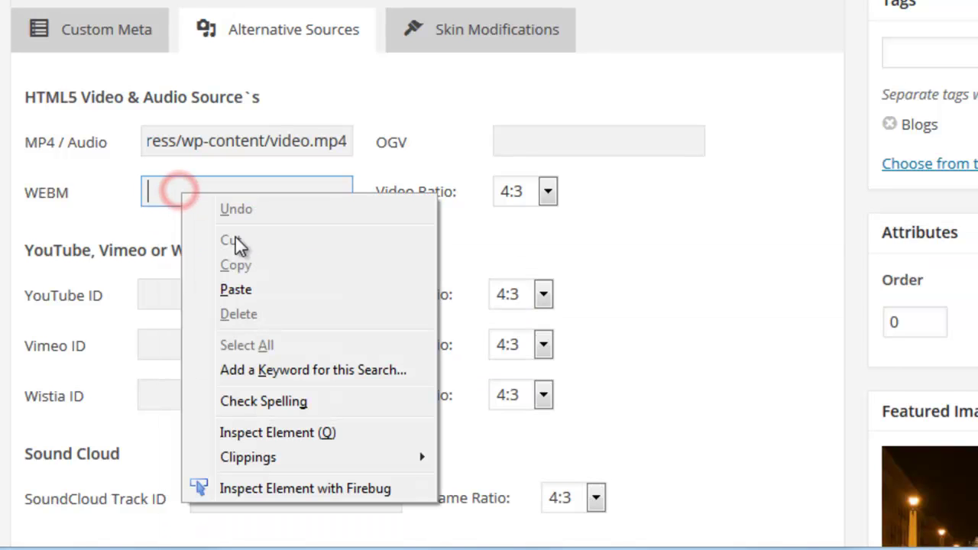
pyautogui.click(250, 292)
pyautogui.scroll(5, 616, 359)
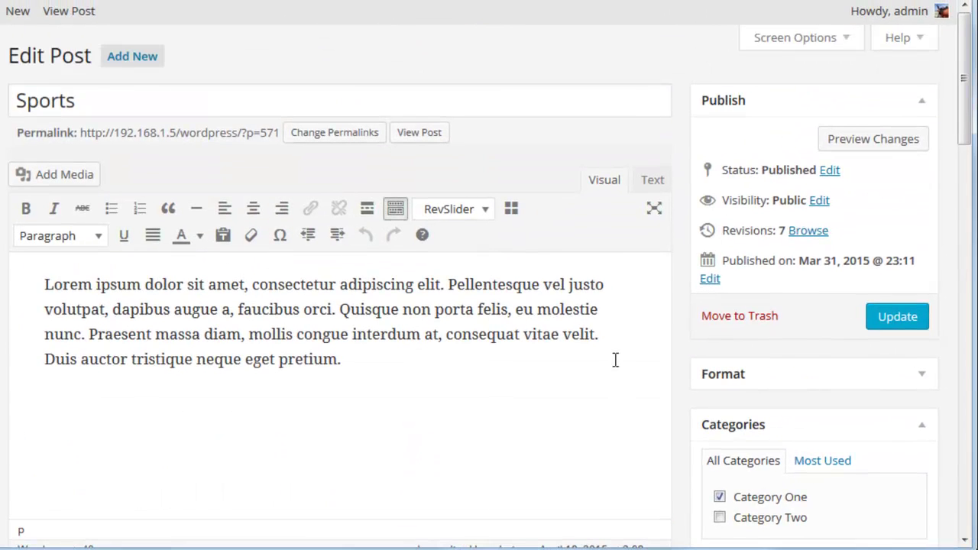
pyautogui.click(916, 316)
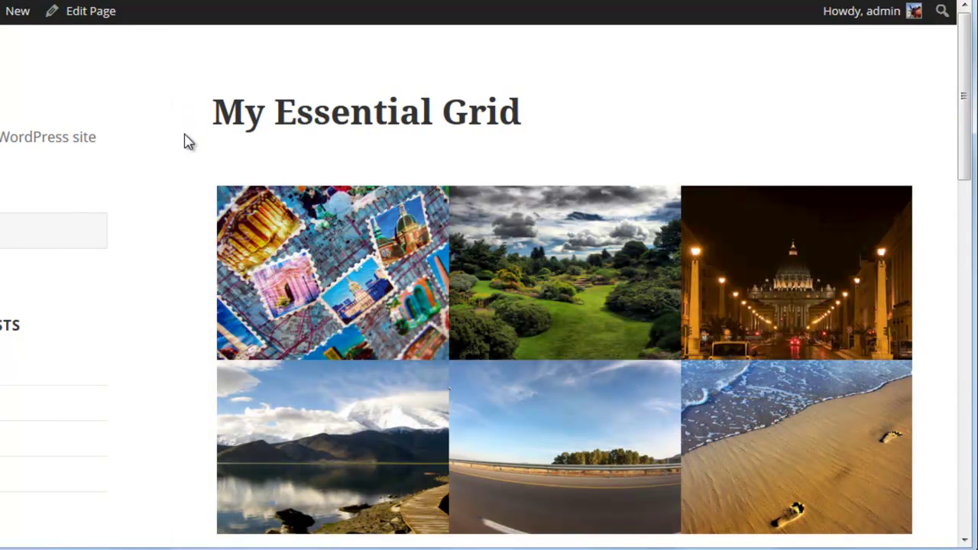
# - Look over the six image tiles on the front-end My Essential Grid page
pyautogui.moveTo(290, 297)
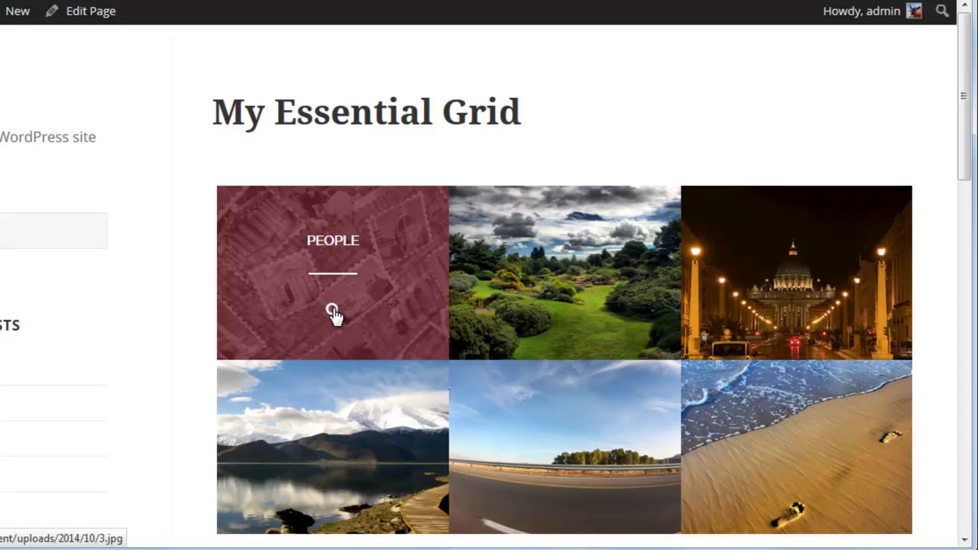
pyautogui.moveTo(567, 314)
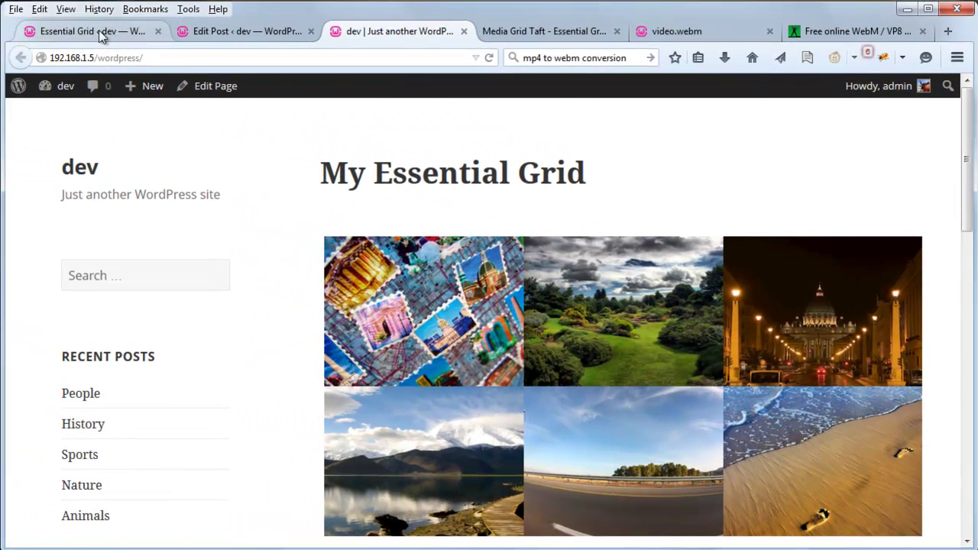
# - Enable YouTube Video, order sources YouTube, HTML5, Vimeo above Featured Image, and save the grid
pyautogui.click(100, 33)
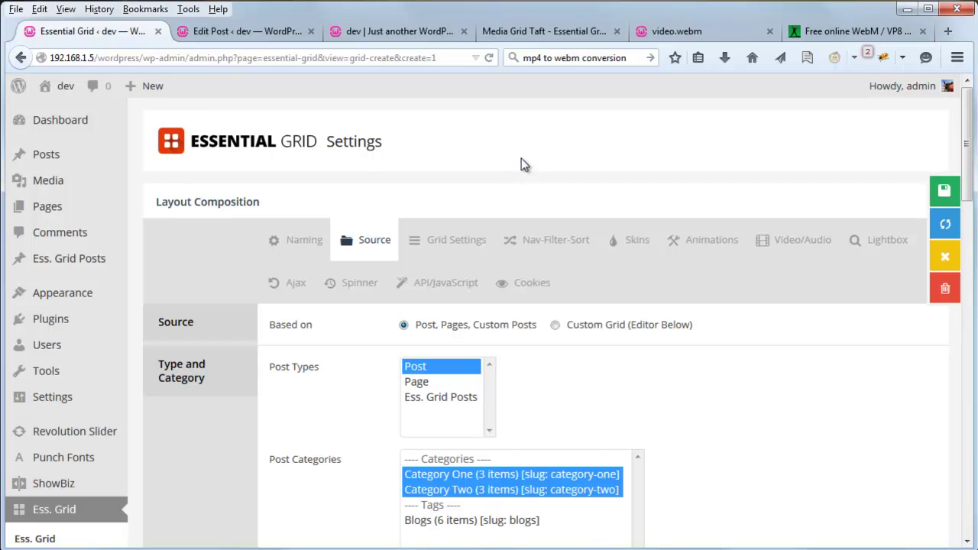
pyautogui.scroll(-7, 700, 310)
pyautogui.scroll(-2, 654, 272)
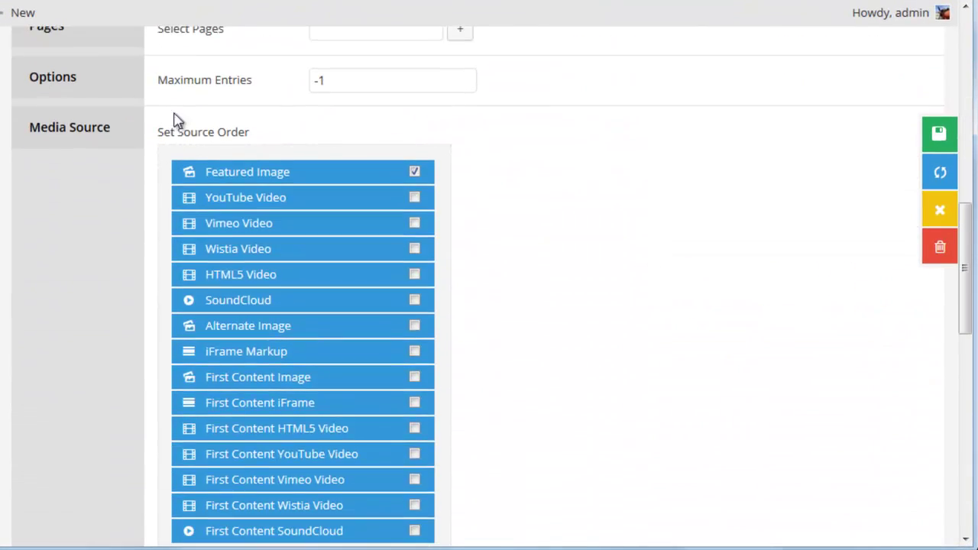
pyautogui.click(415, 199)
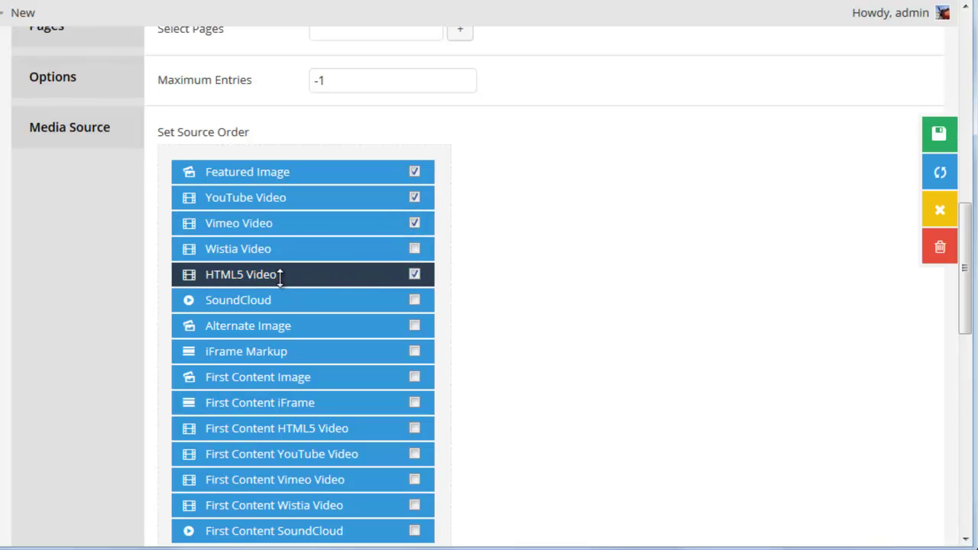
pyautogui.moveTo(279, 279); pyautogui.dragTo(277, 150)
pyautogui.moveTo(272, 227); pyautogui.dragTo(269, 163)
pyautogui.moveTo(260, 251); pyautogui.dragTo(260, 221)
pyautogui.scroll(3, 760, 243)
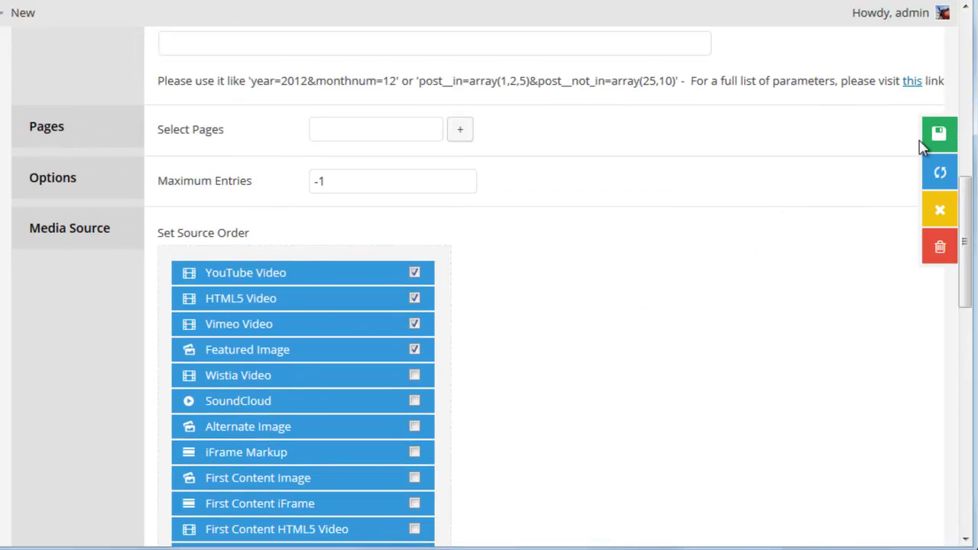
pyautogui.click(932, 144)
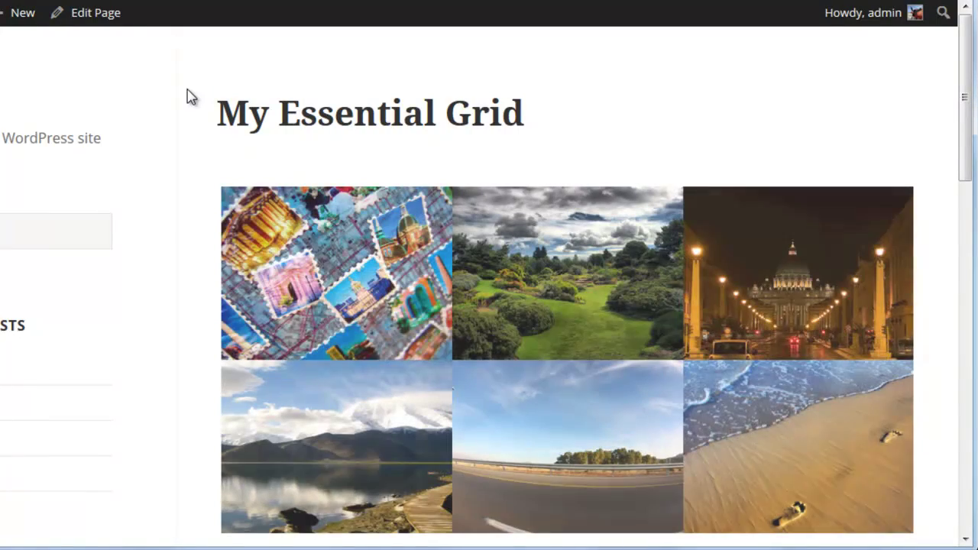
# - Play and stop the inline videos in the PEOPLE and HISTORY tiles, then play the SPORTS video
pyautogui.moveTo(318, 235)
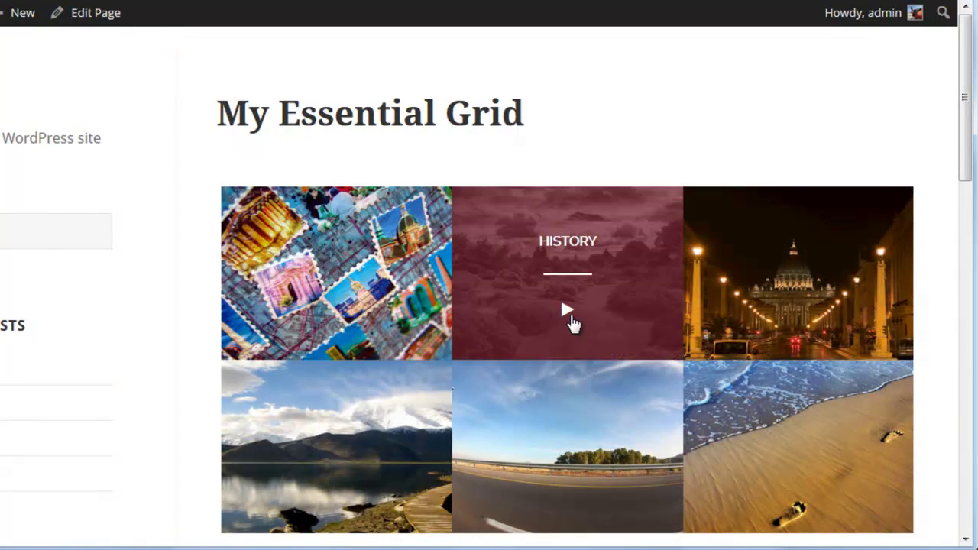
pyautogui.moveTo(789, 323)
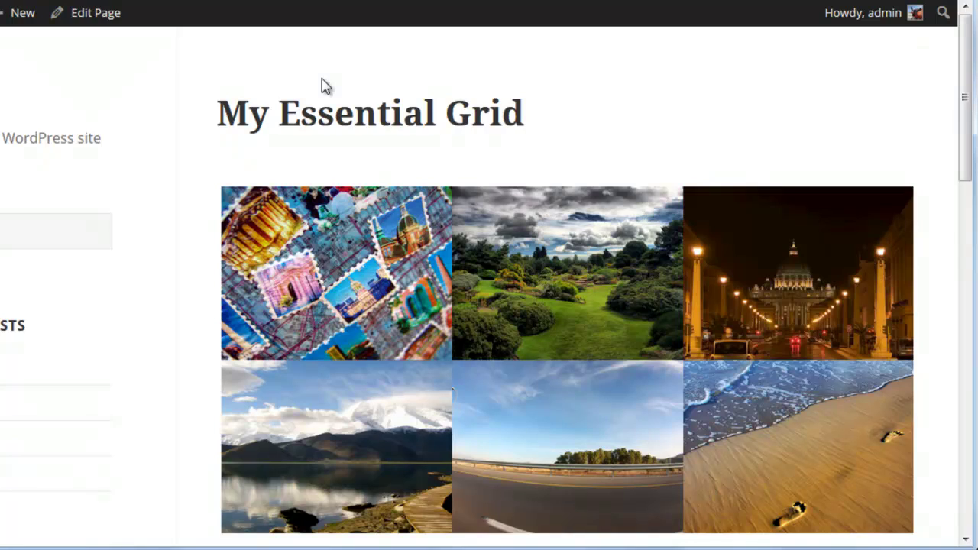
pyautogui.click(335, 312)
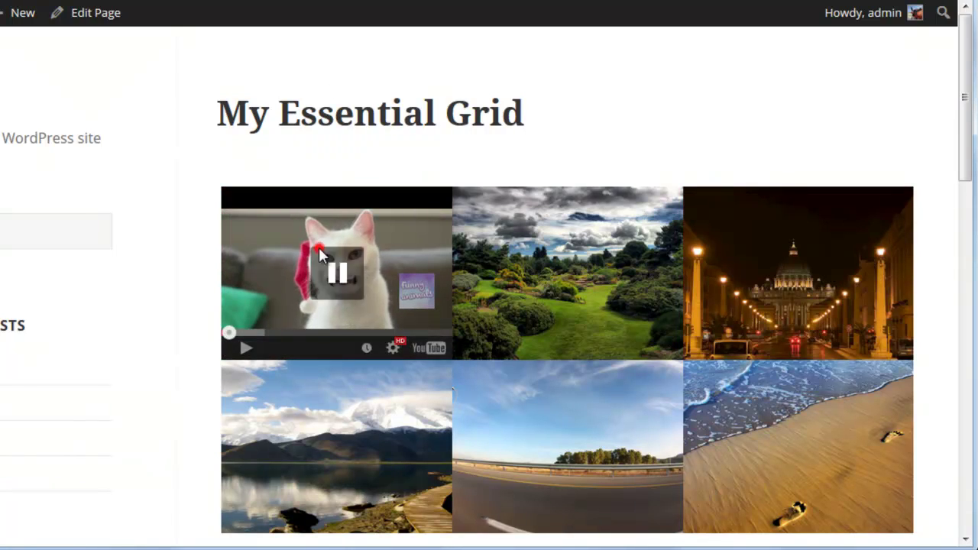
pyautogui.click(319, 247)
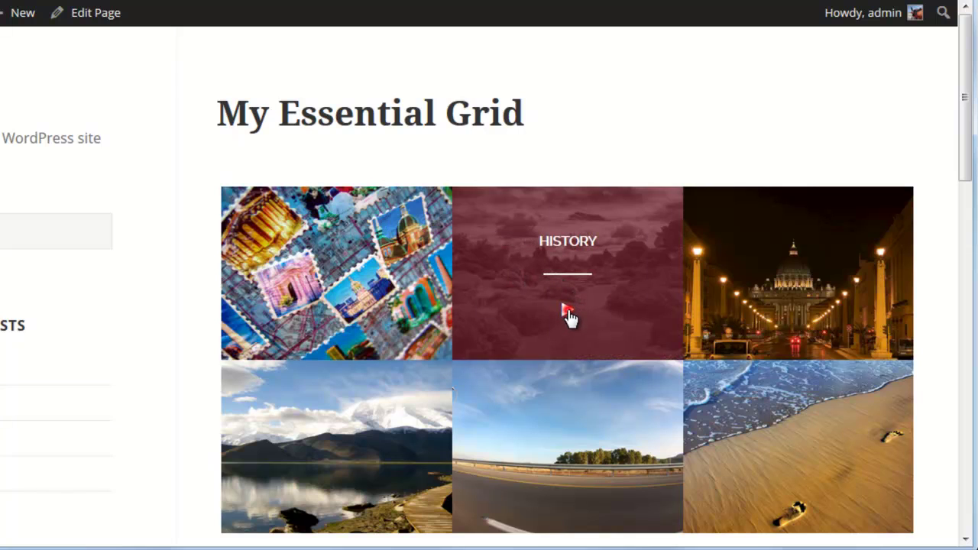
pyautogui.click(568, 315)
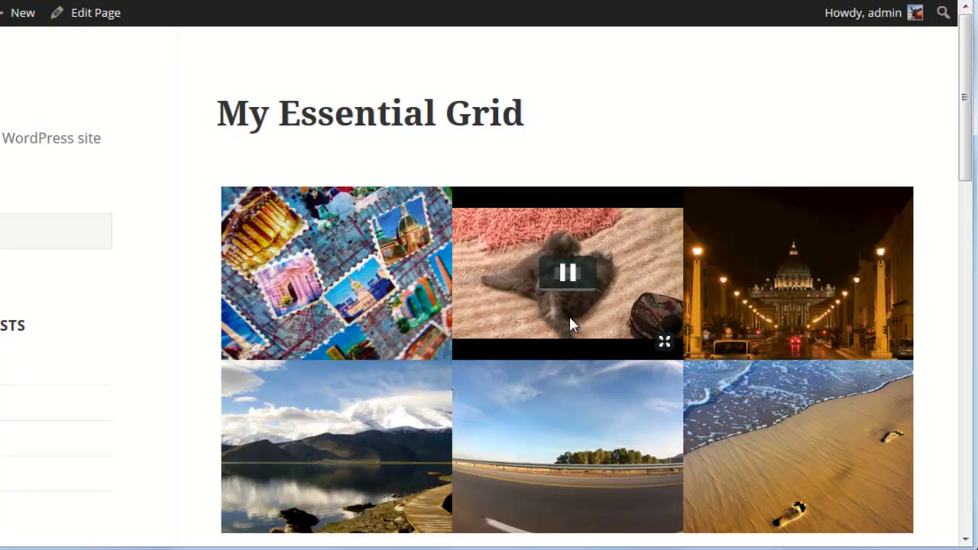
pyautogui.click(565, 277)
pyautogui.moveTo(789, 287)
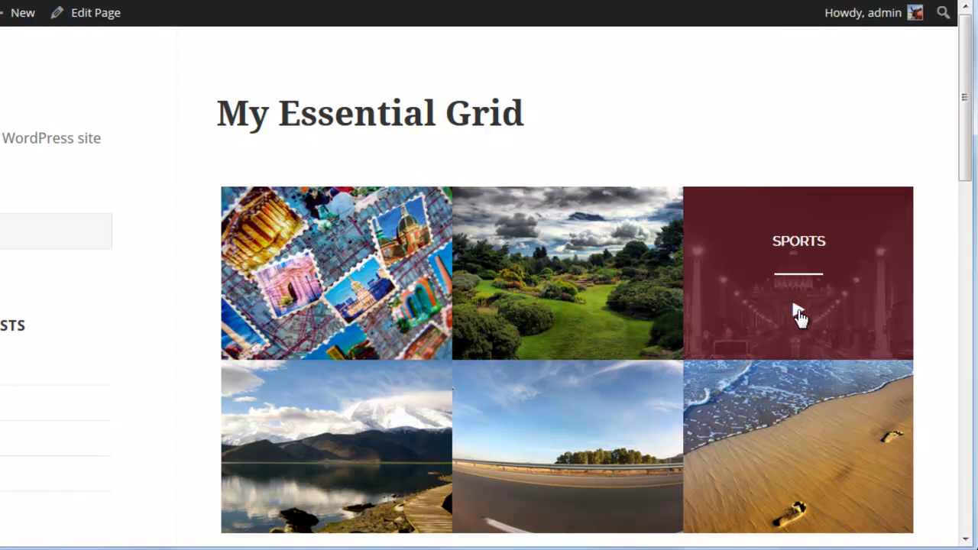
pyautogui.click(799, 314)
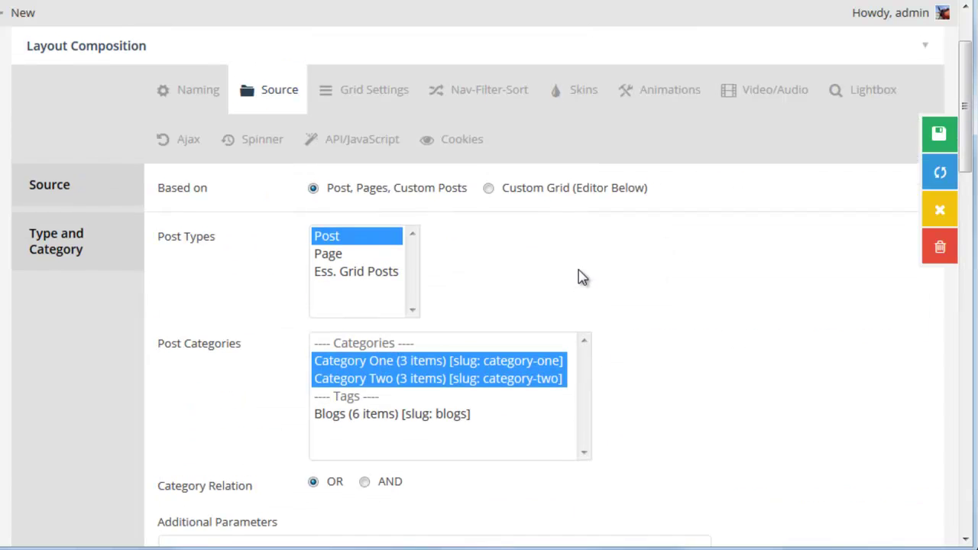
# - Open the grid's Skins settings and filter to the selected HowardTaft skin
pyautogui.scroll(2, 578, 276)
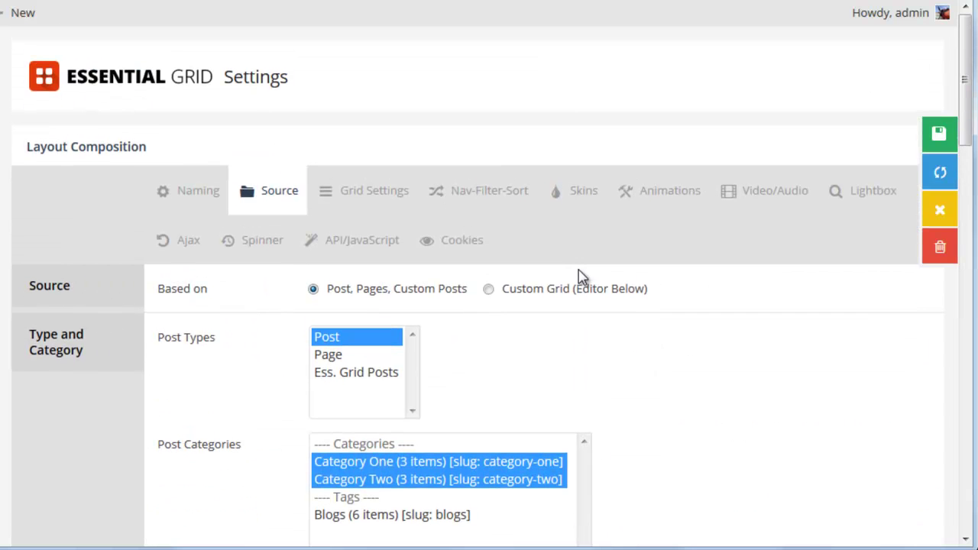
pyautogui.click(584, 193)
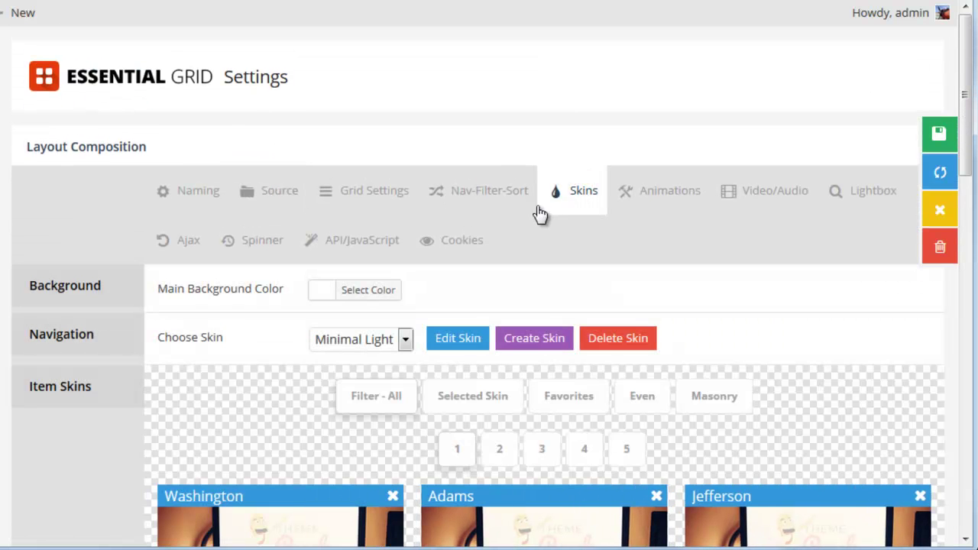
pyautogui.click(482, 396)
pyautogui.scroll(-3, 703, 290)
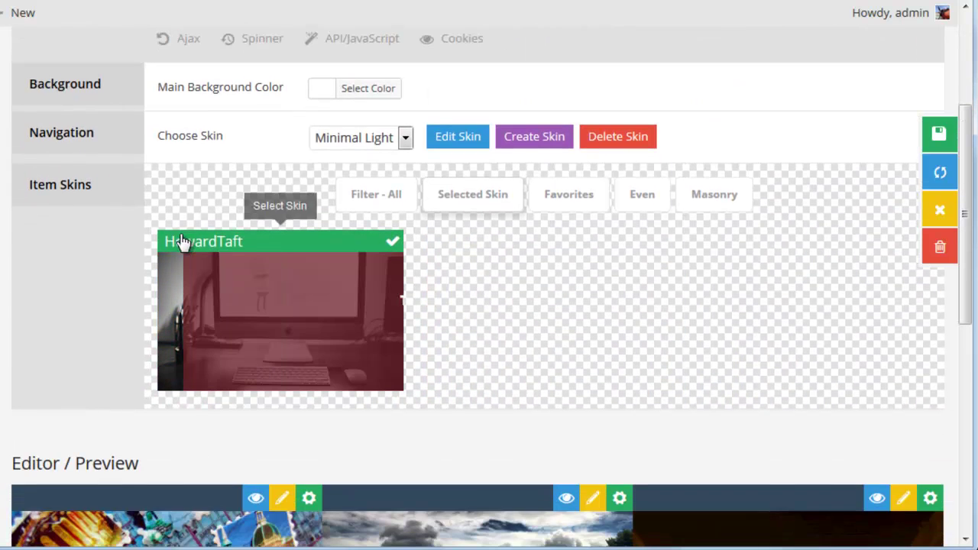
pyautogui.scroll(-3, 614, 234)
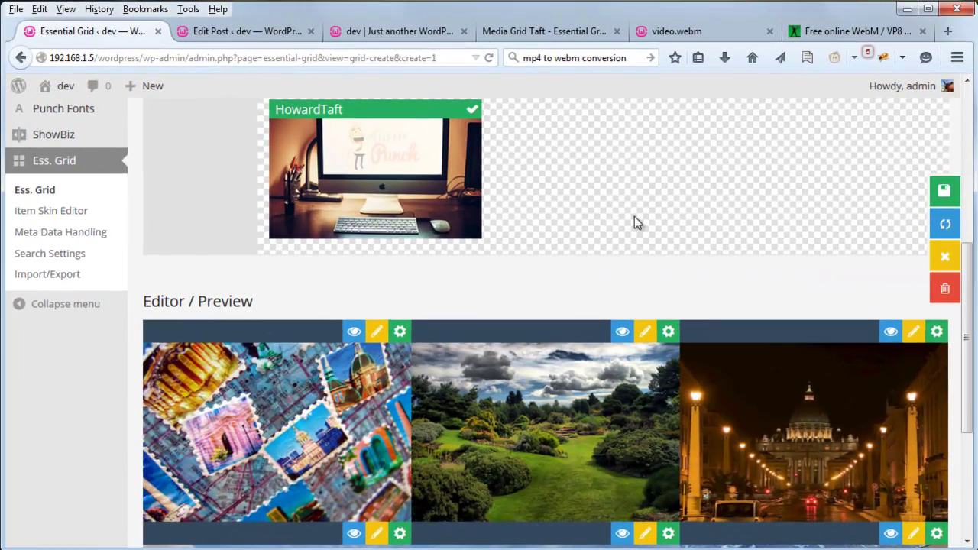
pyautogui.scroll(5, 630, 230)
pyautogui.scroll(-2, 308, 234)
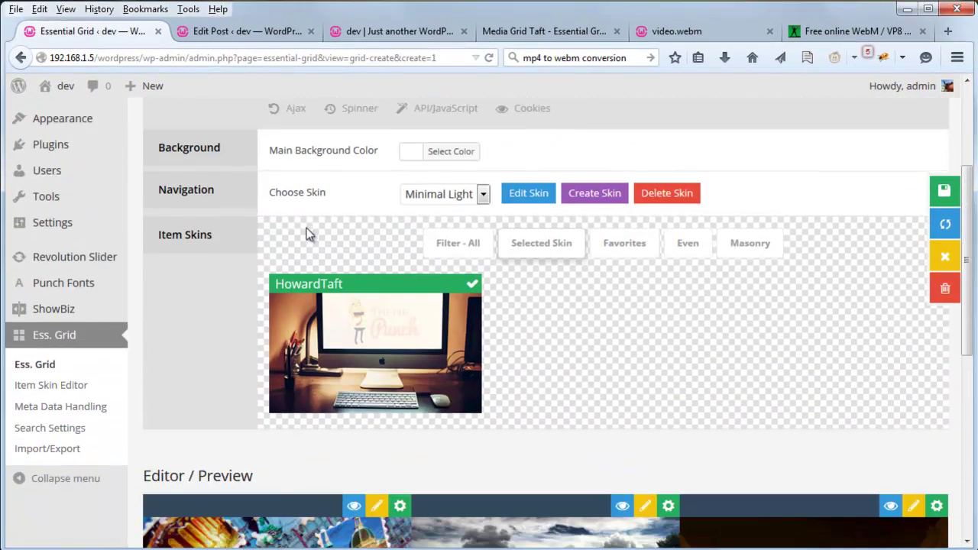
# - In the HowardTaft skin editor, inspect the play icon's link and the magnifier's hide-if-video rule
pyautogui.click(29, 366)
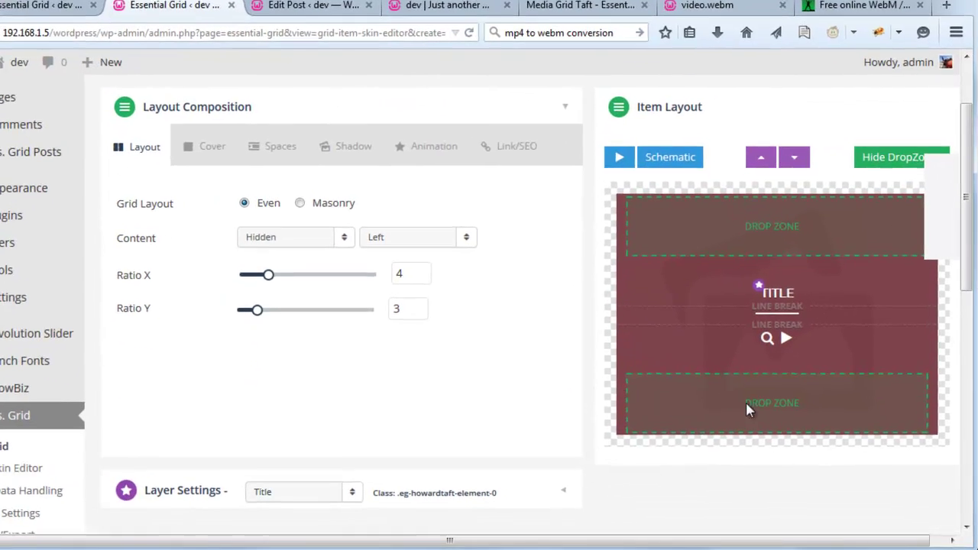
pyautogui.click(787, 340)
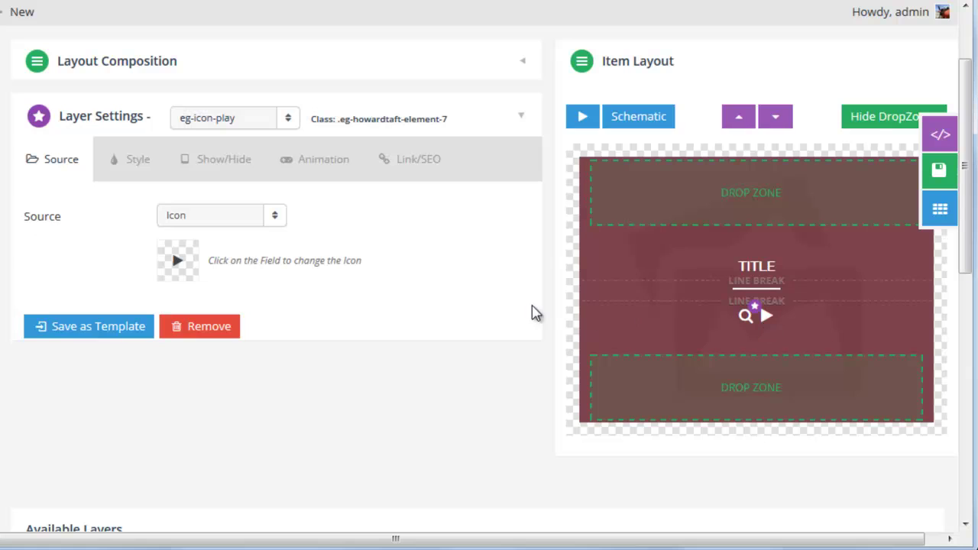
pyautogui.click(413, 170)
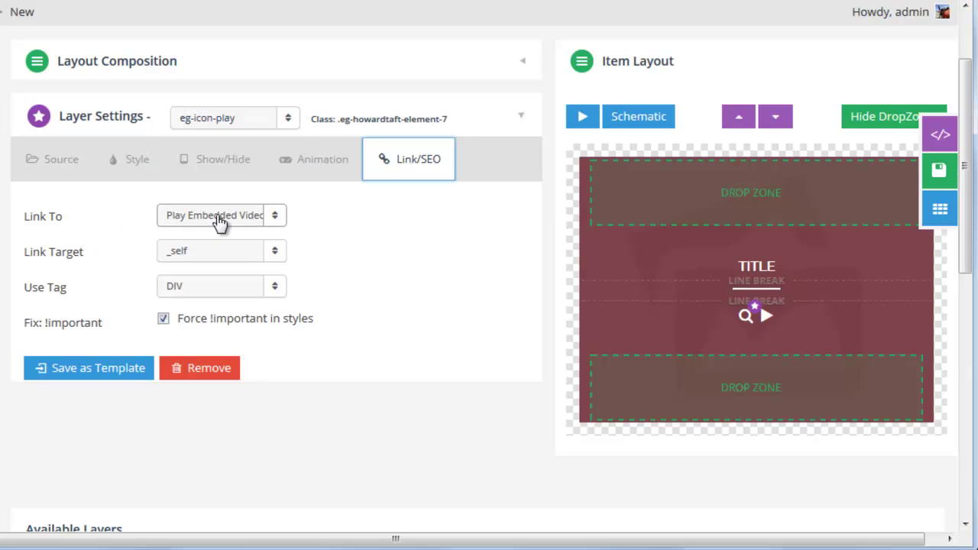
pyautogui.click(746, 319)
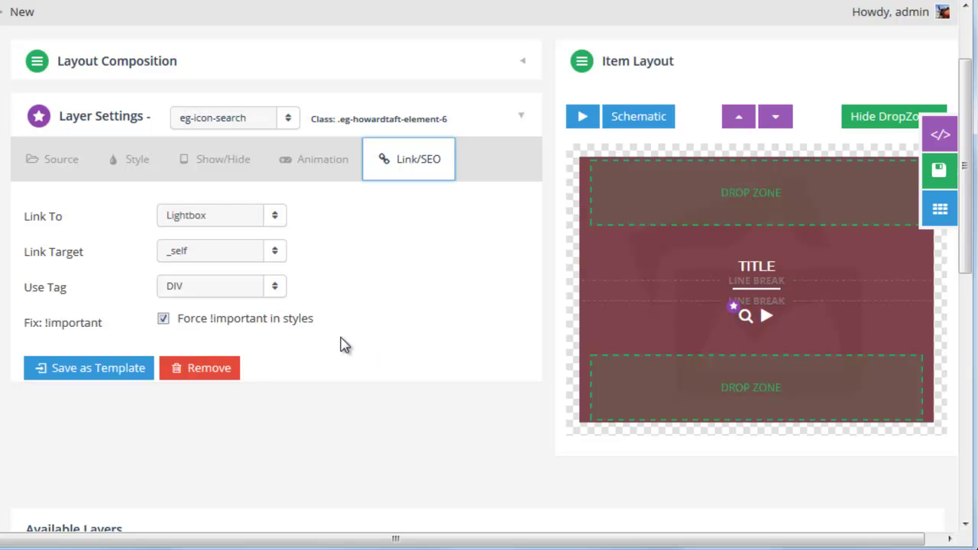
pyautogui.click(216, 170)
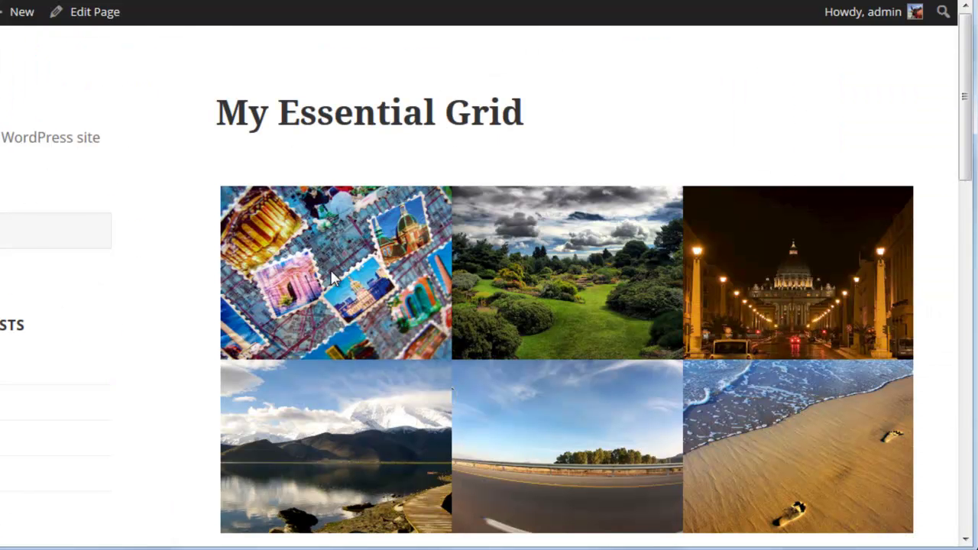
pyautogui.moveTo(332, 278)
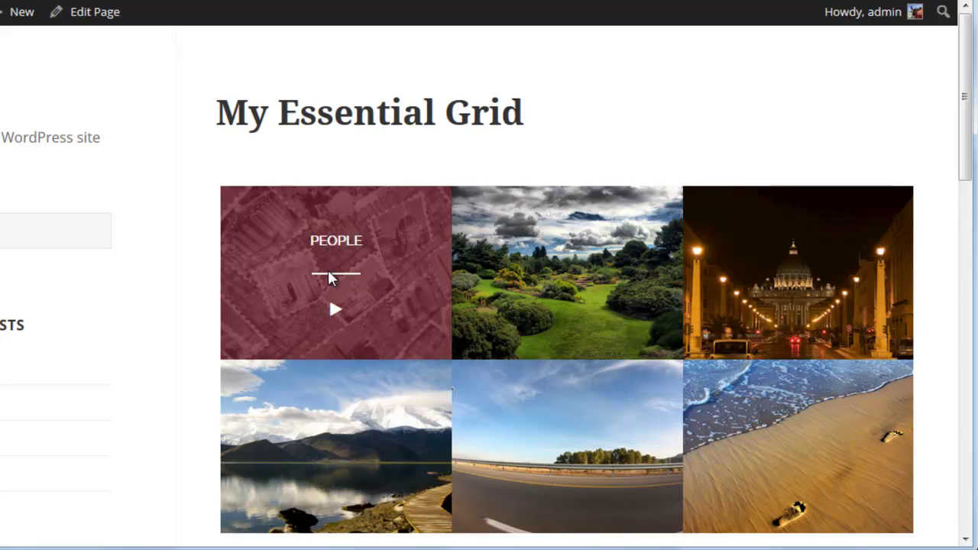
pyautogui.moveTo(795, 252)
pyautogui.moveTo(341, 454)
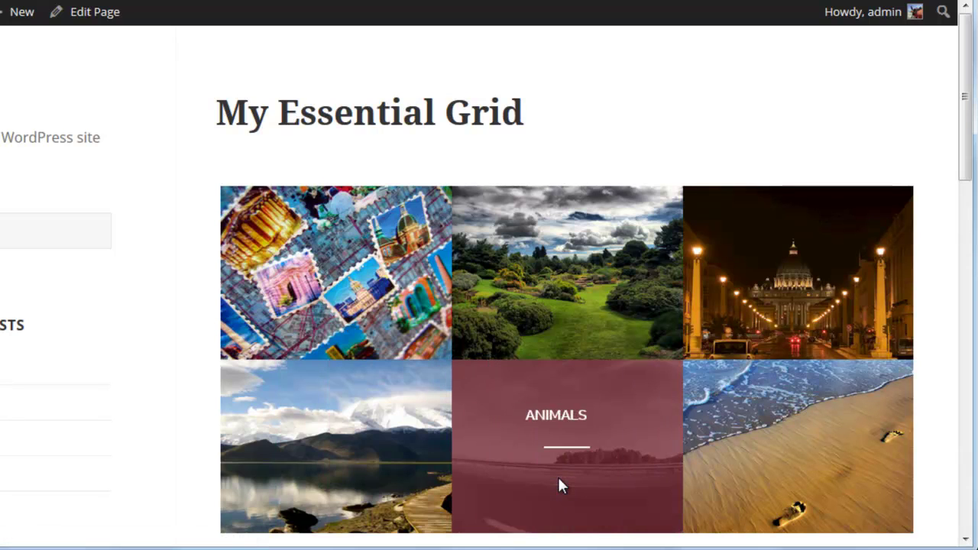
pyautogui.moveTo(820, 478)
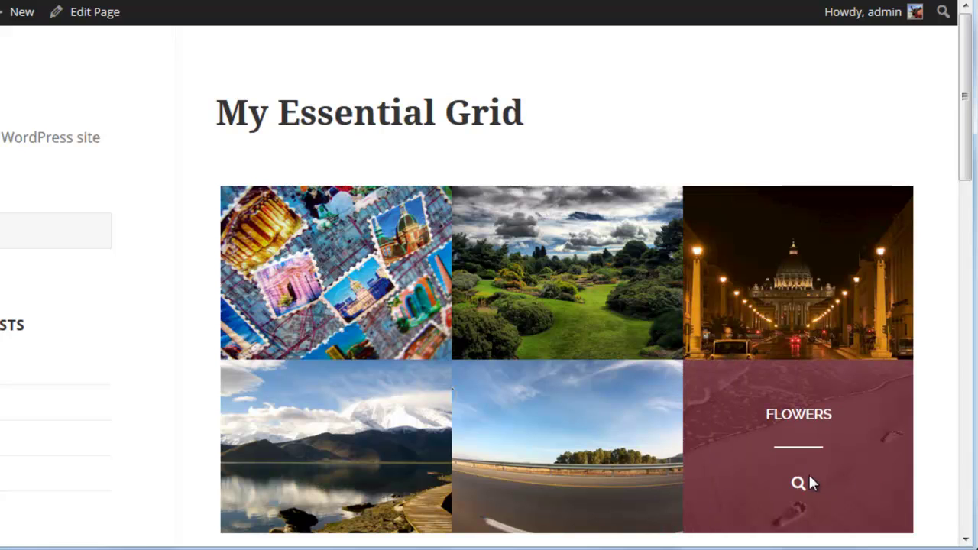
pyautogui.click(797, 485)
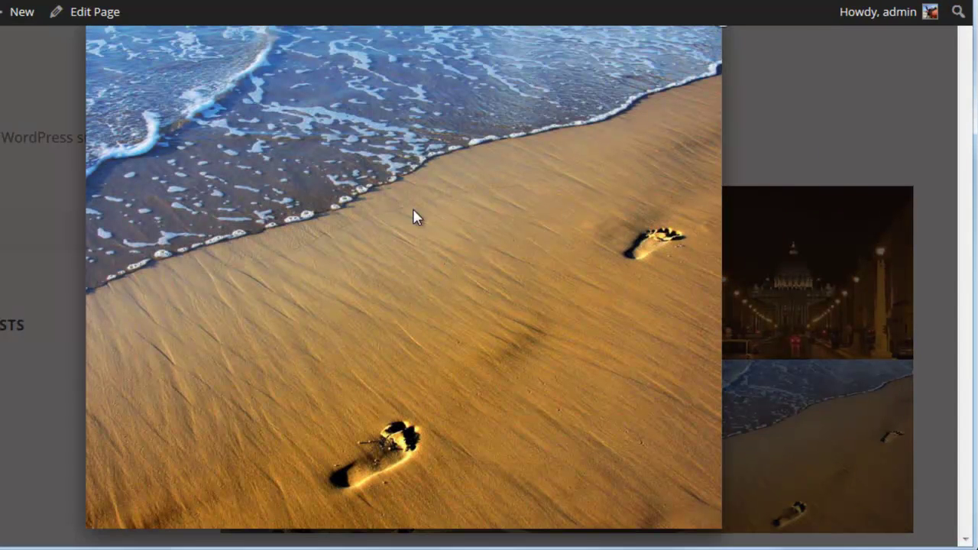
pyautogui.click(797, 155)
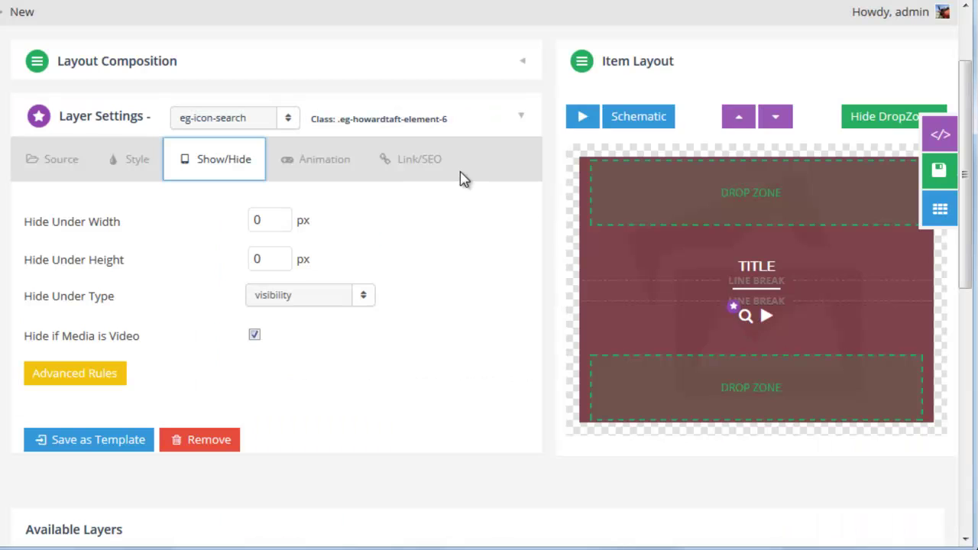
pyautogui.click(415, 159)
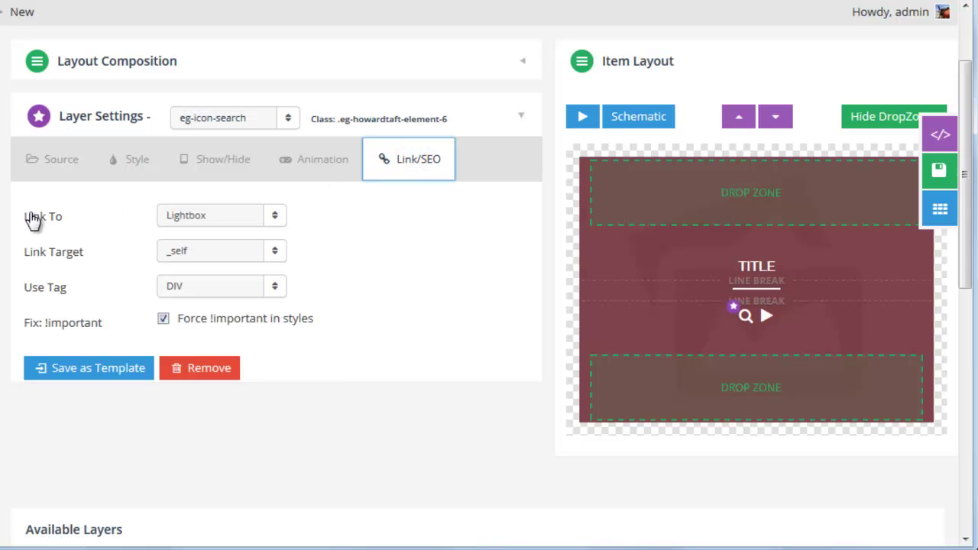
pyautogui.click(212, 218)
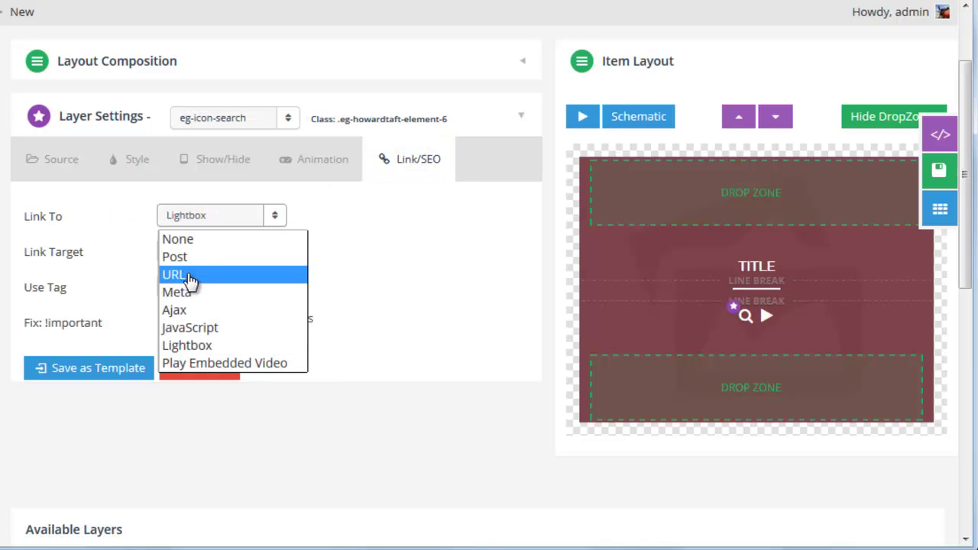
pyautogui.click(419, 286)
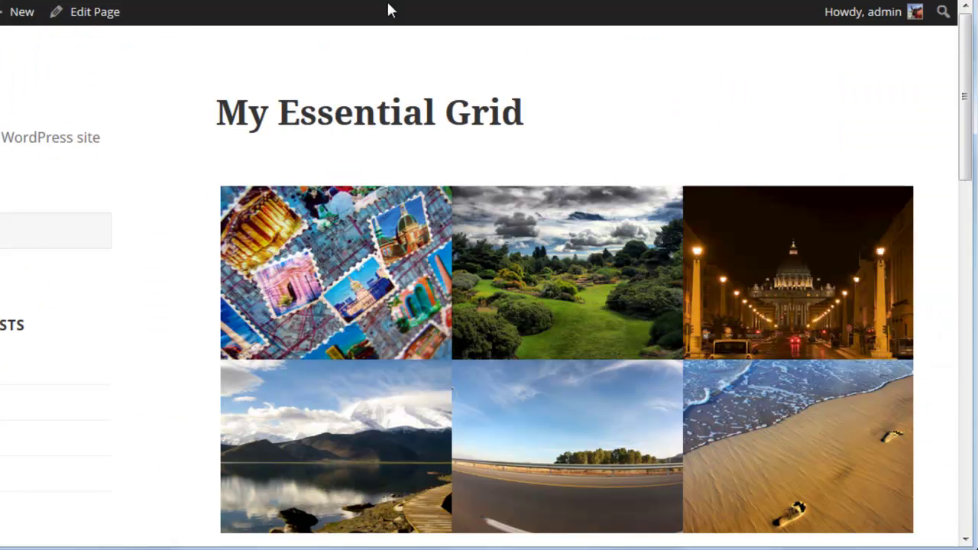
pyautogui.moveTo(310, 264)
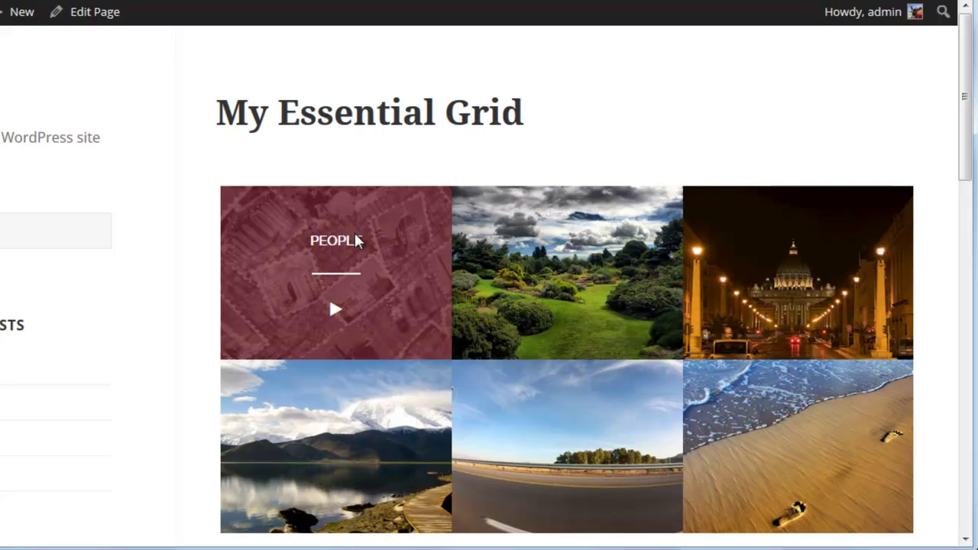
pyautogui.moveTo(530, 278)
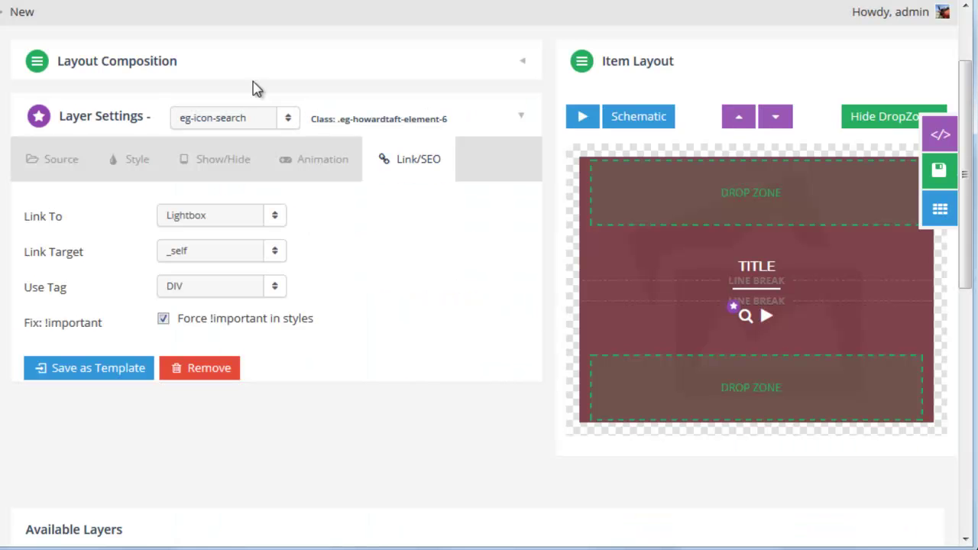
# - Under Layout Composition > Cover, pick the black swatch as the cover colour and save the skin
pyautogui.scroll(2, 563, 363)
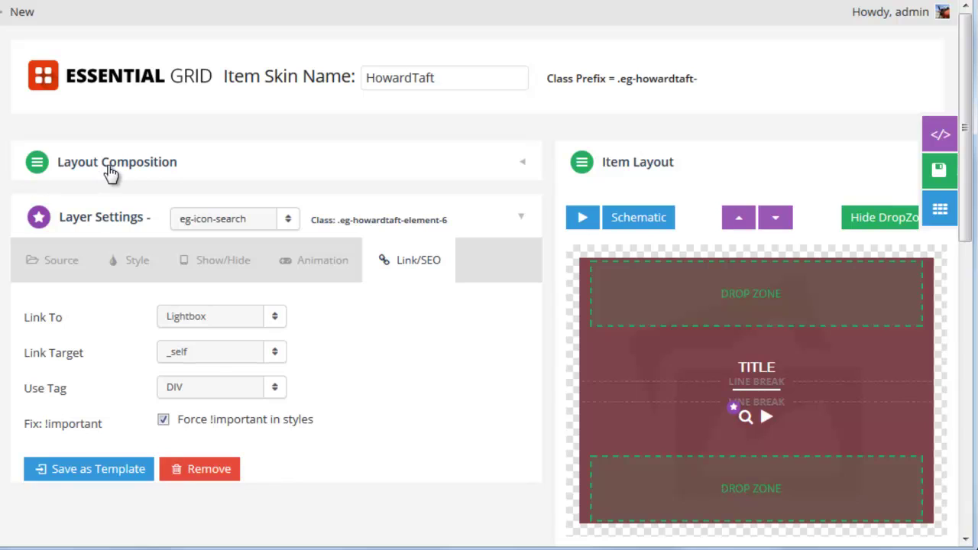
pyautogui.click(108, 168)
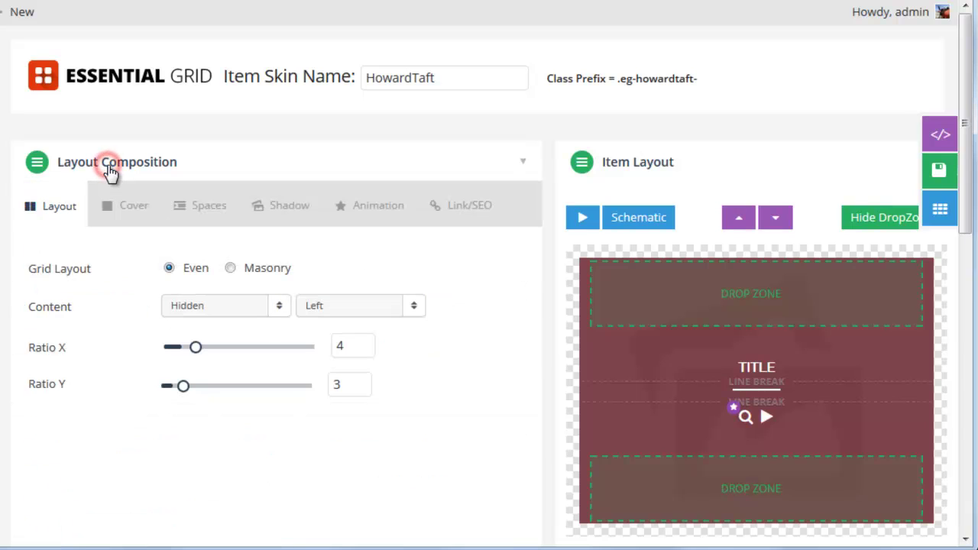
pyautogui.click(136, 217)
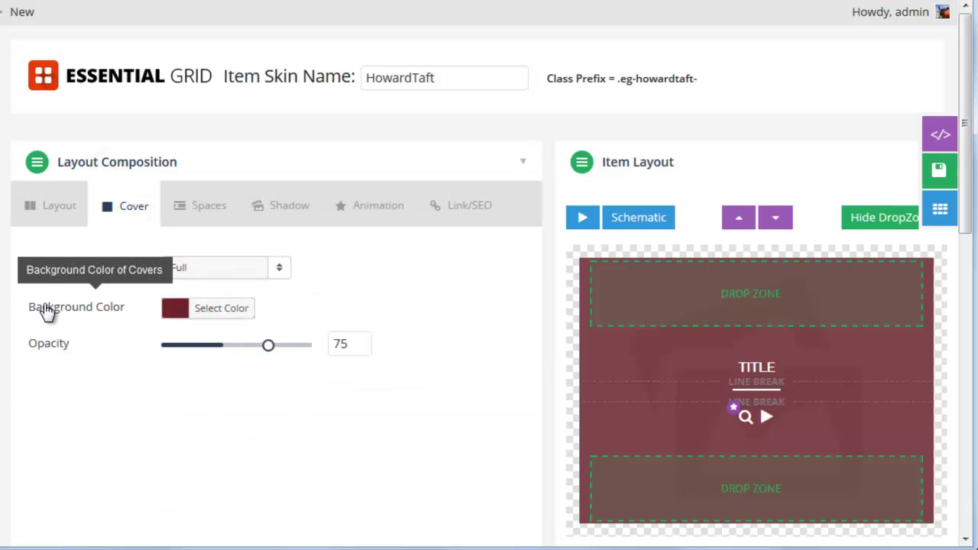
pyautogui.click(221, 312)
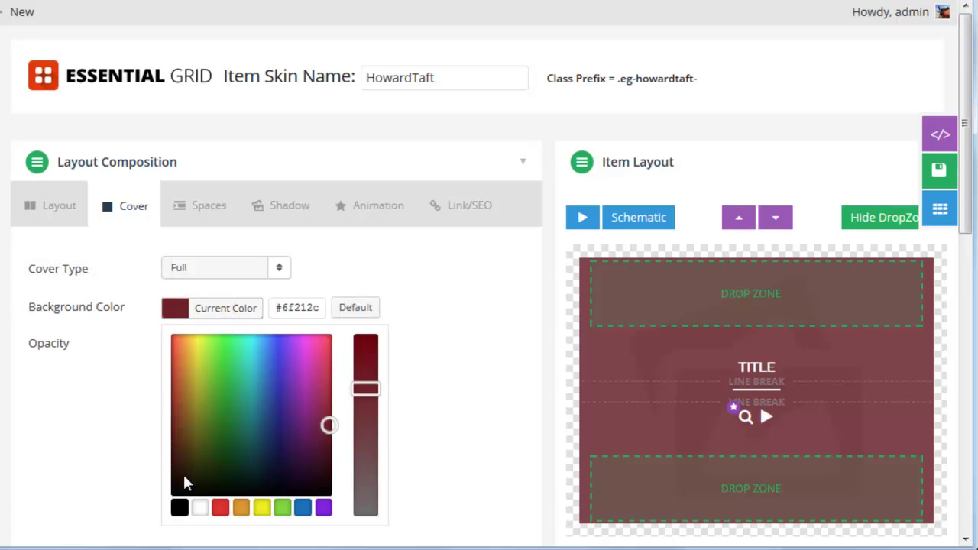
pyautogui.click(180, 508)
pyautogui.click(450, 457)
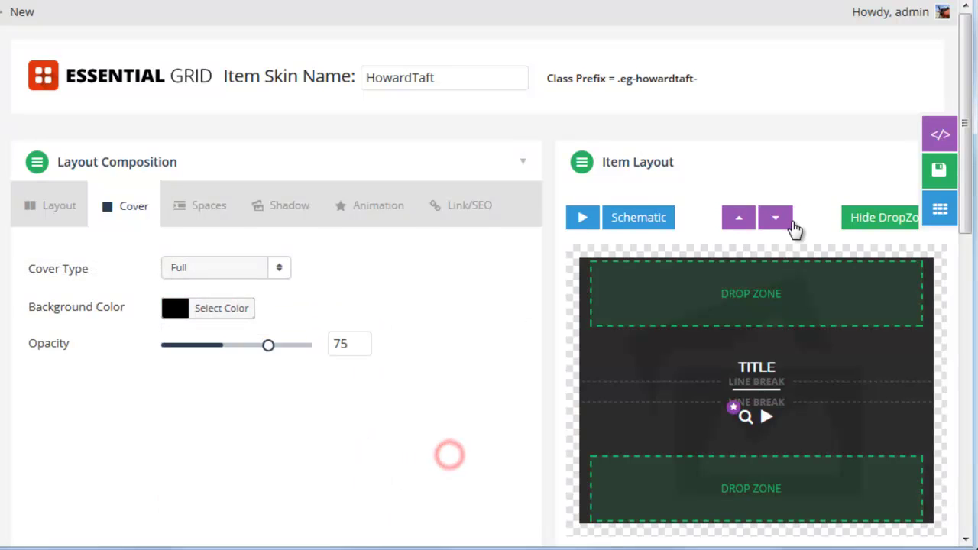
pyautogui.click(942, 171)
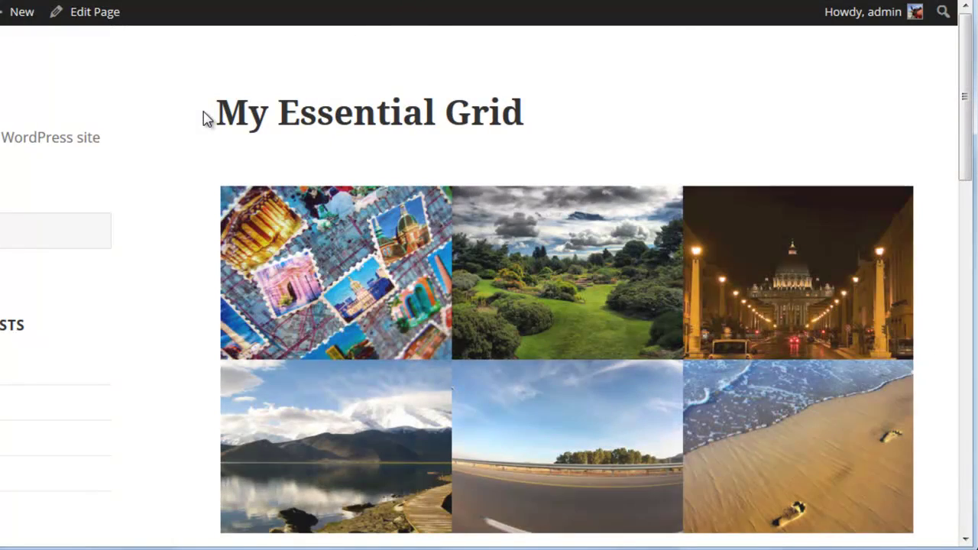
pyautogui.moveTo(280, 286)
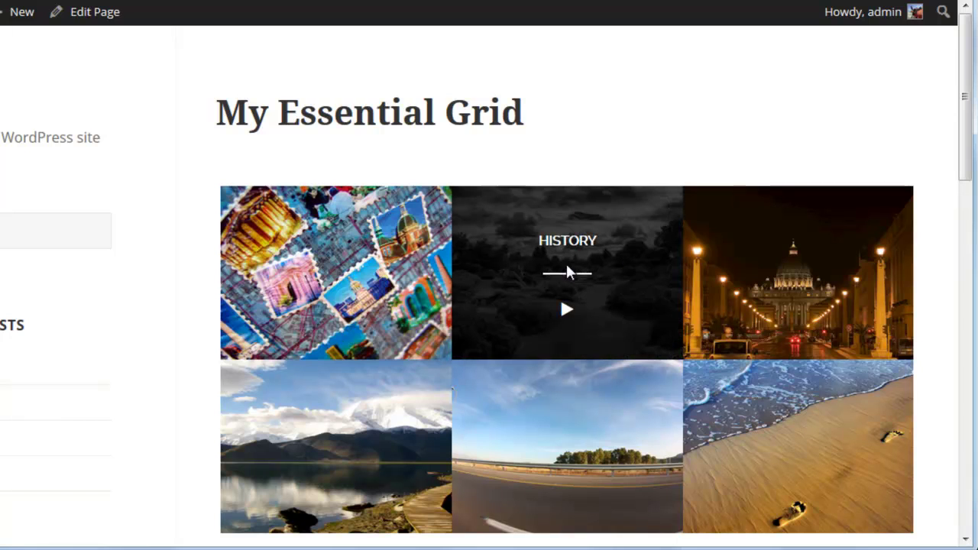
pyautogui.moveTo(762, 432)
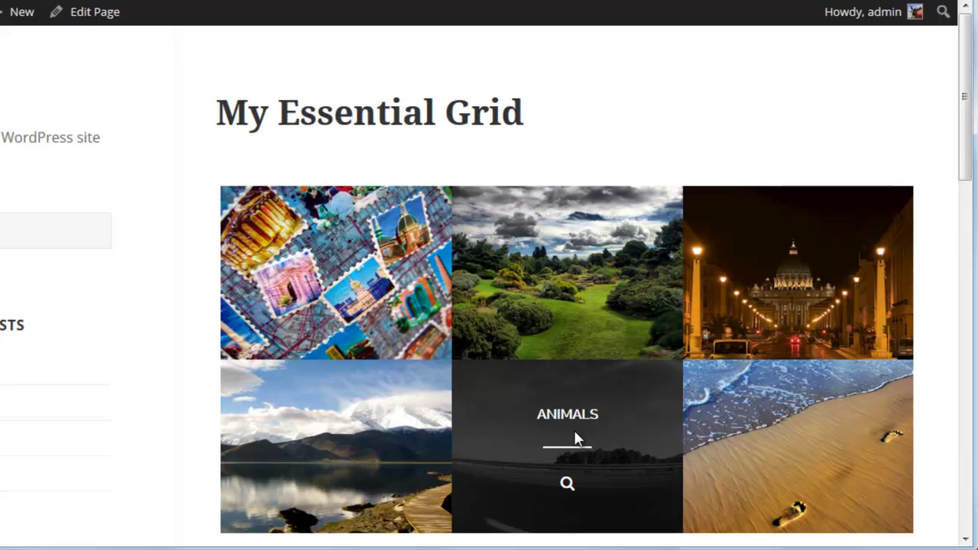
pyautogui.moveTo(329, 263)
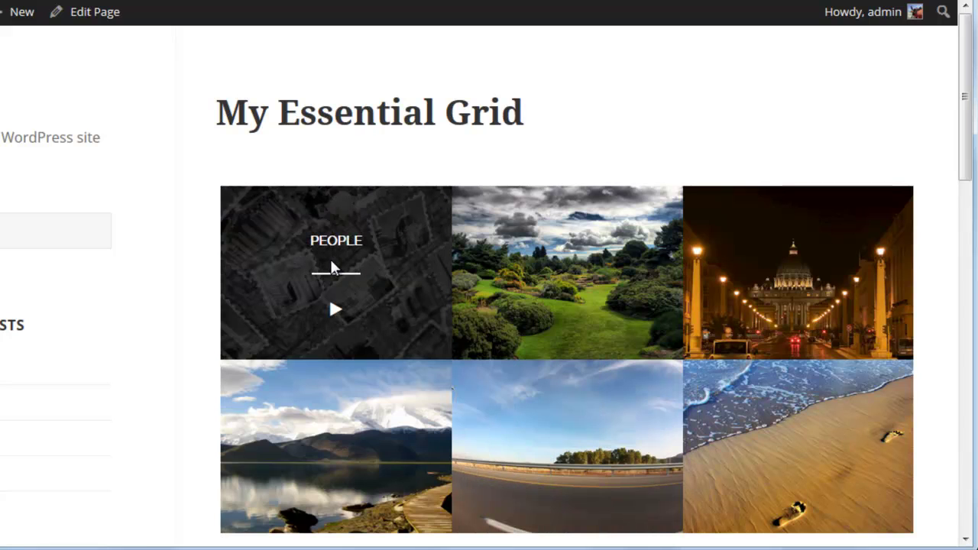
pyautogui.moveTo(572, 277)
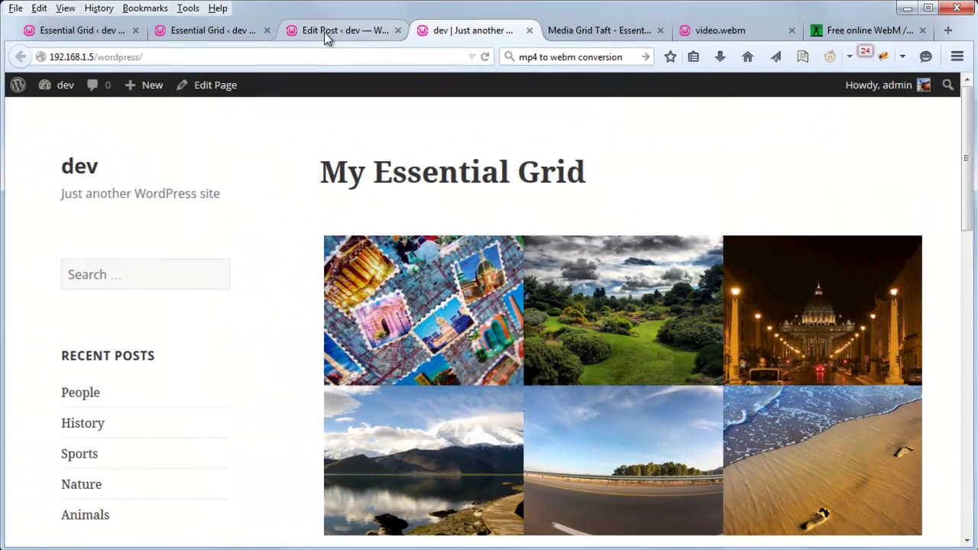
# - In the Sports post editor, remove the featured image and update the post
pyautogui.click(328, 30)
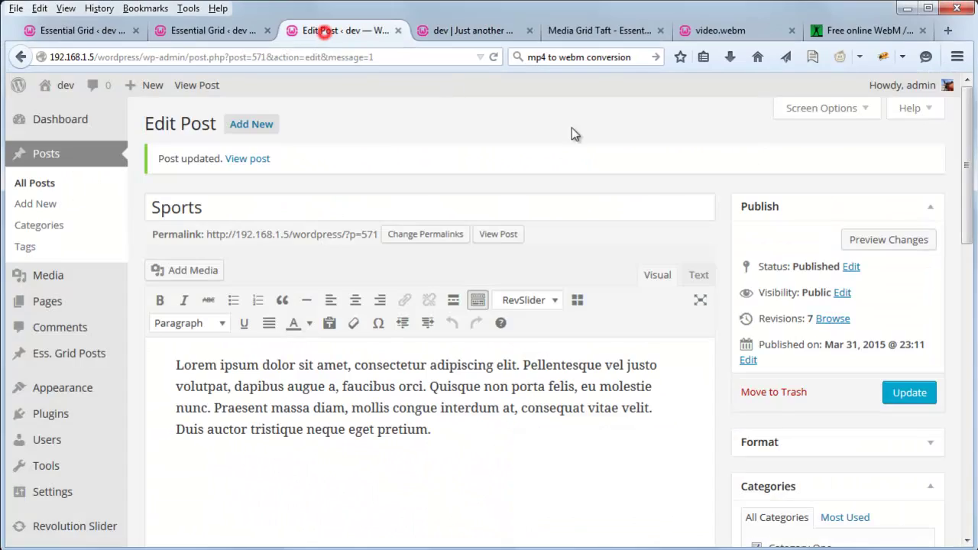
pyautogui.scroll(-3, 645, 229)
pyautogui.scroll(3, 649, 247)
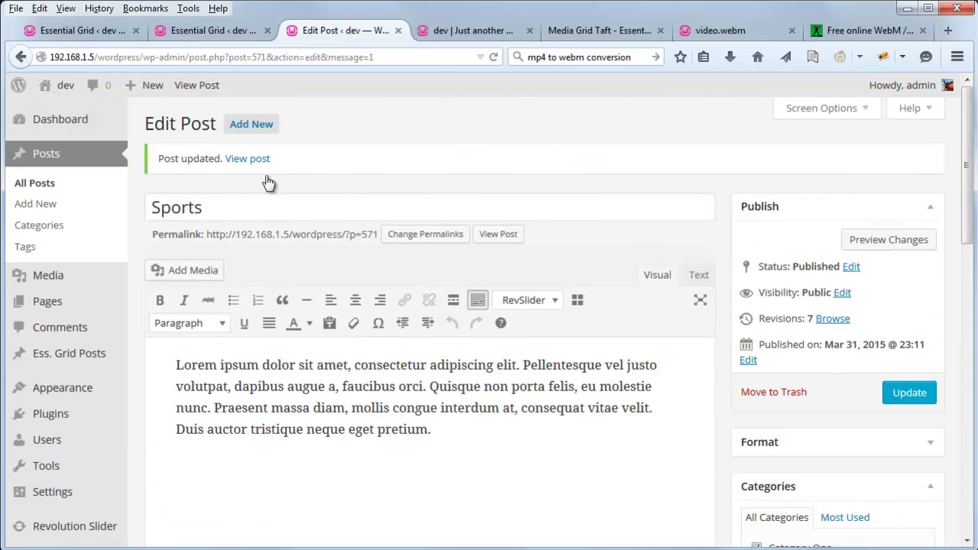
pyautogui.scroll(-10, 707, 286)
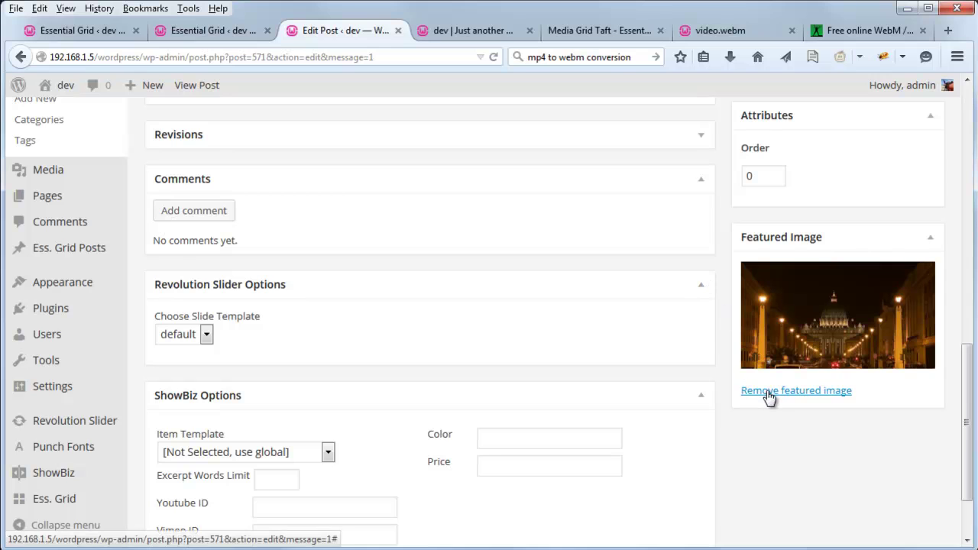
pyautogui.click(769, 394)
pyautogui.scroll(10, 742, 393)
pyautogui.click(906, 306)
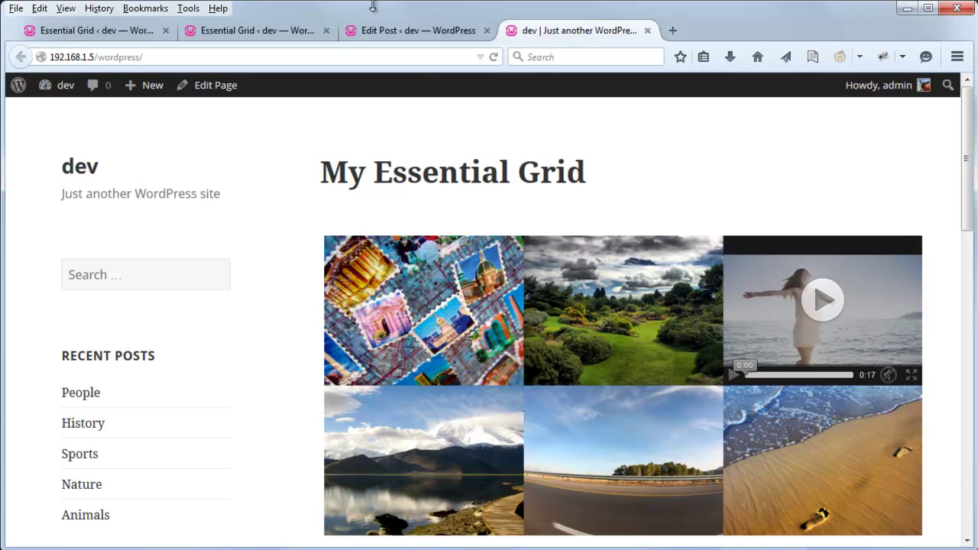
# - Make the night city photo the Sports post's featured image again and update the post
pyautogui.click(375, 35)
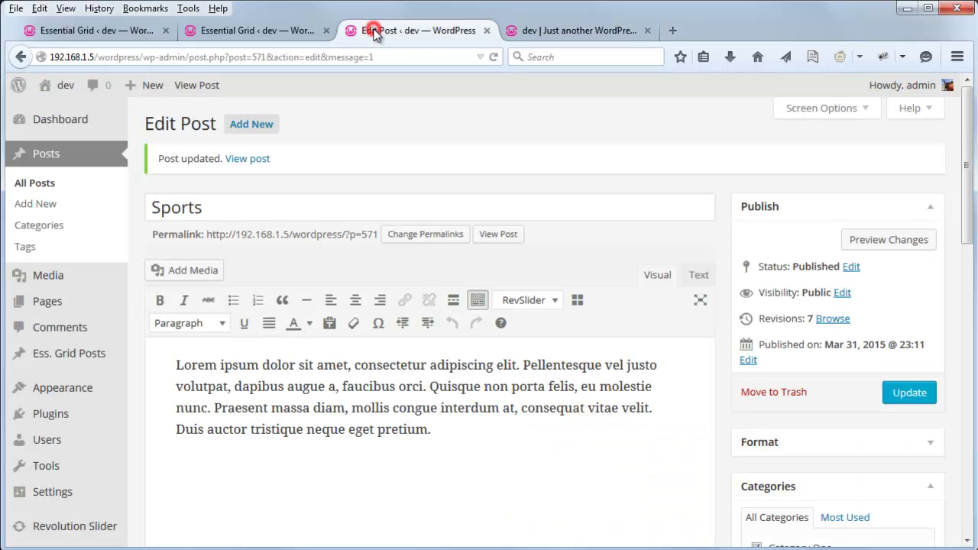
pyautogui.scroll(-10, 726, 313)
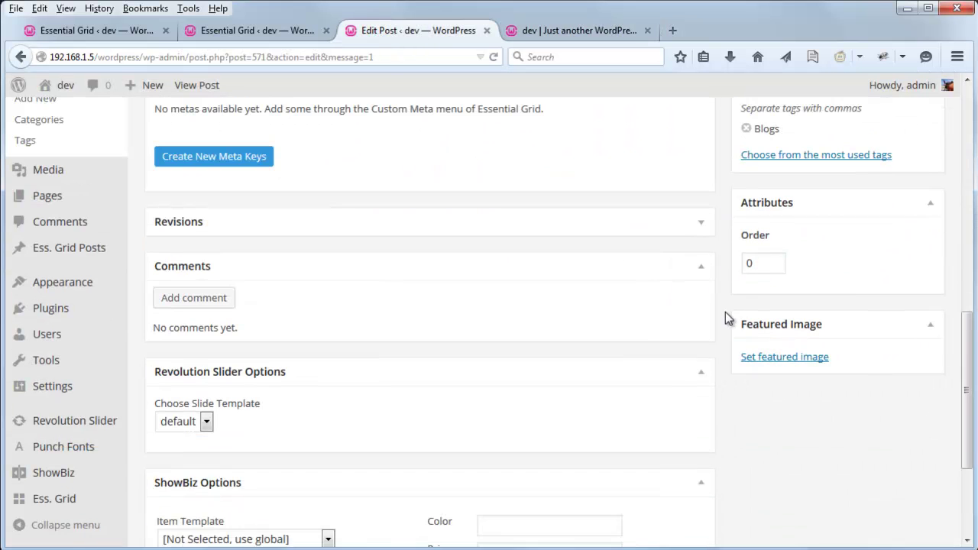
pyautogui.click(764, 356)
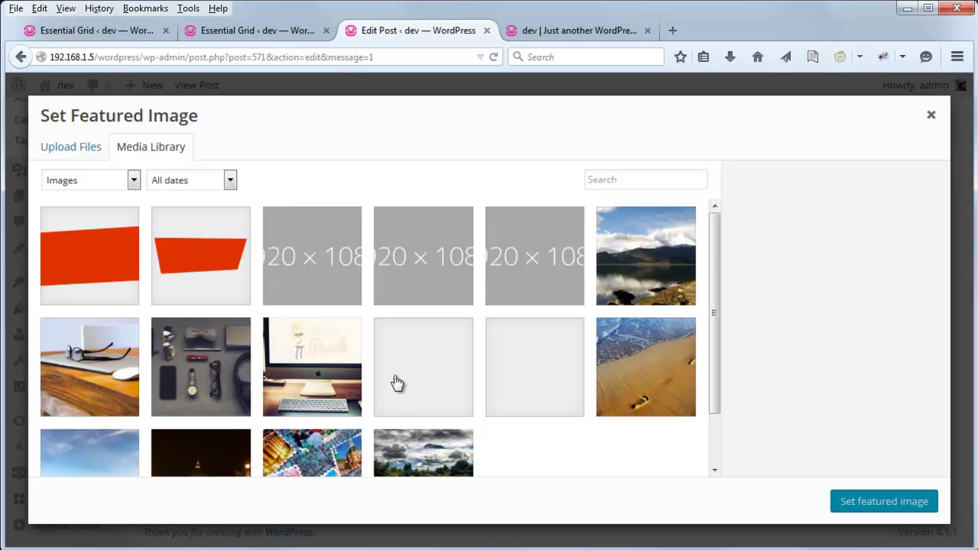
pyautogui.scroll(-2, 360, 367)
pyautogui.click(221, 424)
pyautogui.click(897, 510)
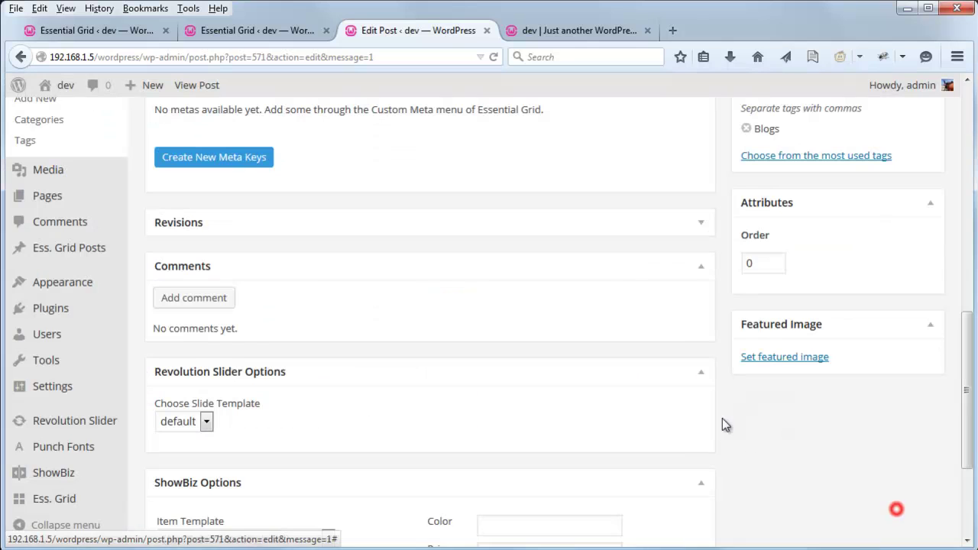
pyautogui.scroll(15, 723, 419)
pyautogui.click(890, 392)
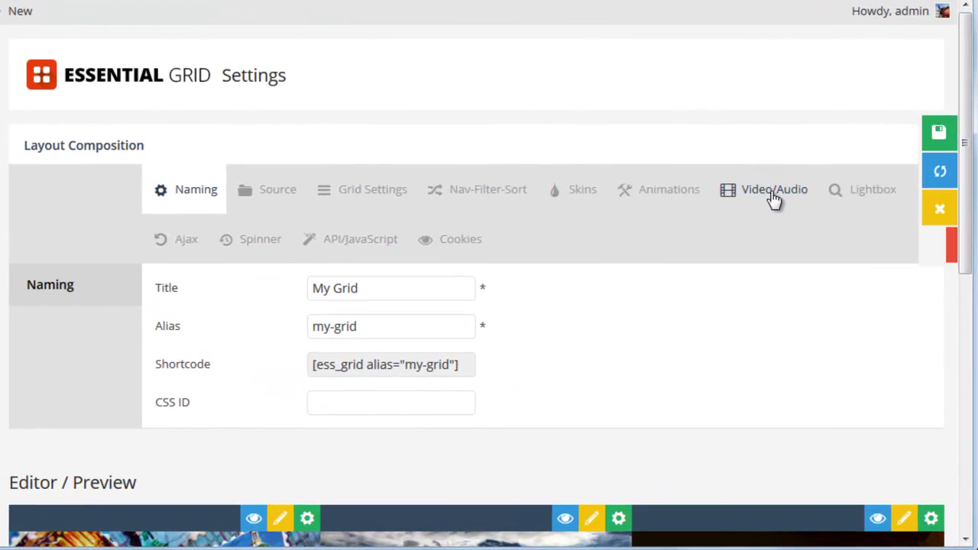
# - In Video/Audio poster sources, disable Featured Image, enable No Image, move it first, and save the grid
pyautogui.click(773, 198)
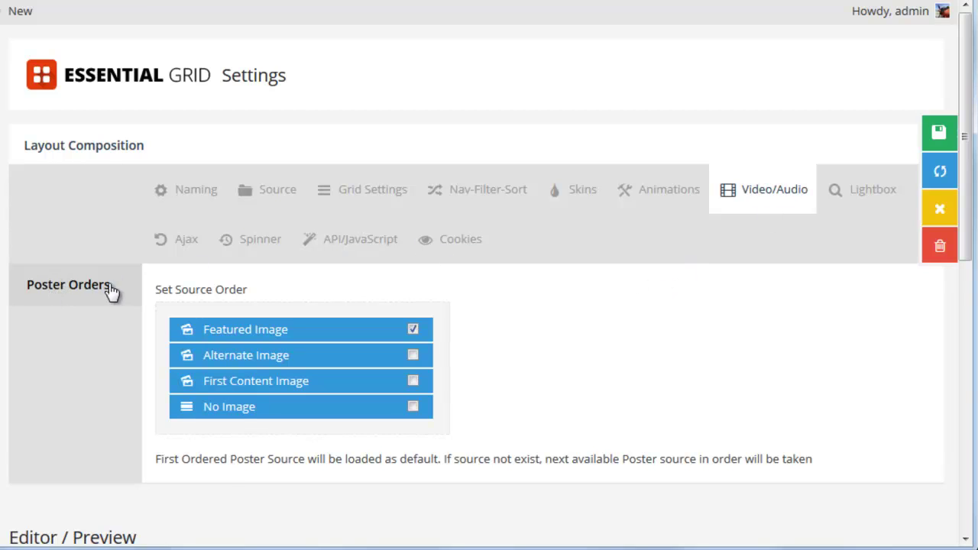
pyautogui.click(413, 330)
pyautogui.click(413, 406)
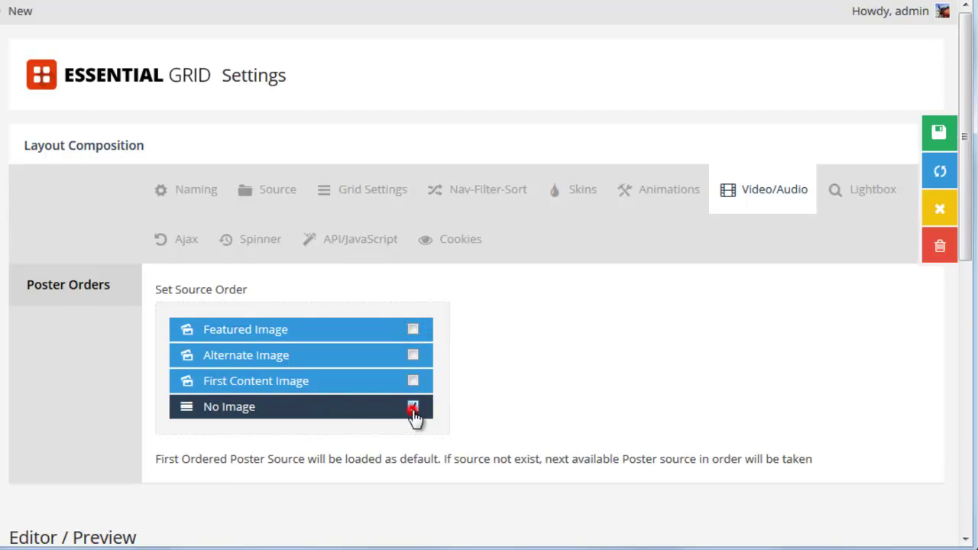
pyautogui.moveTo(391, 410); pyautogui.dragTo(339, 302)
pyautogui.click(937, 134)
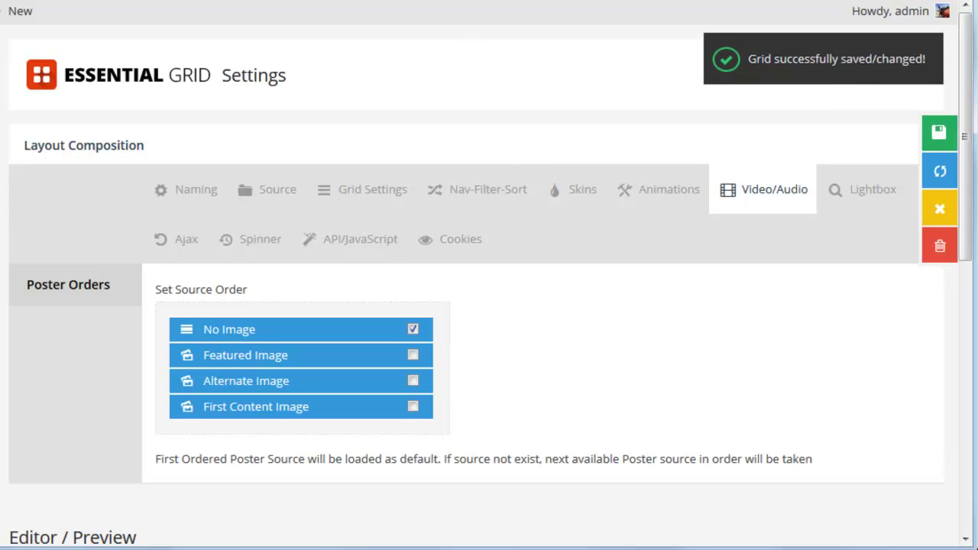